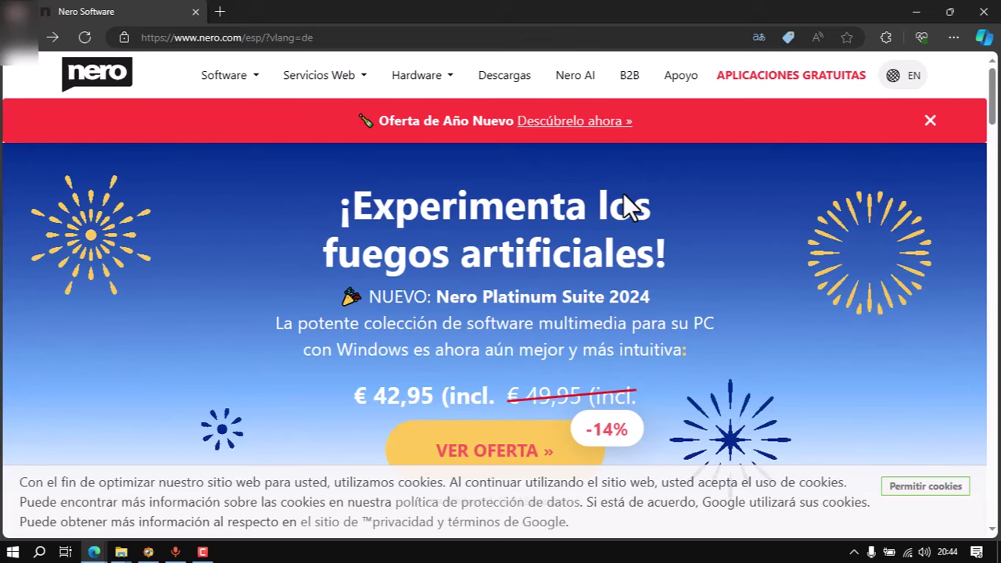
- Follow the Nero AI menu link and open the Photo Restoration Online feature card
click(573, 84)
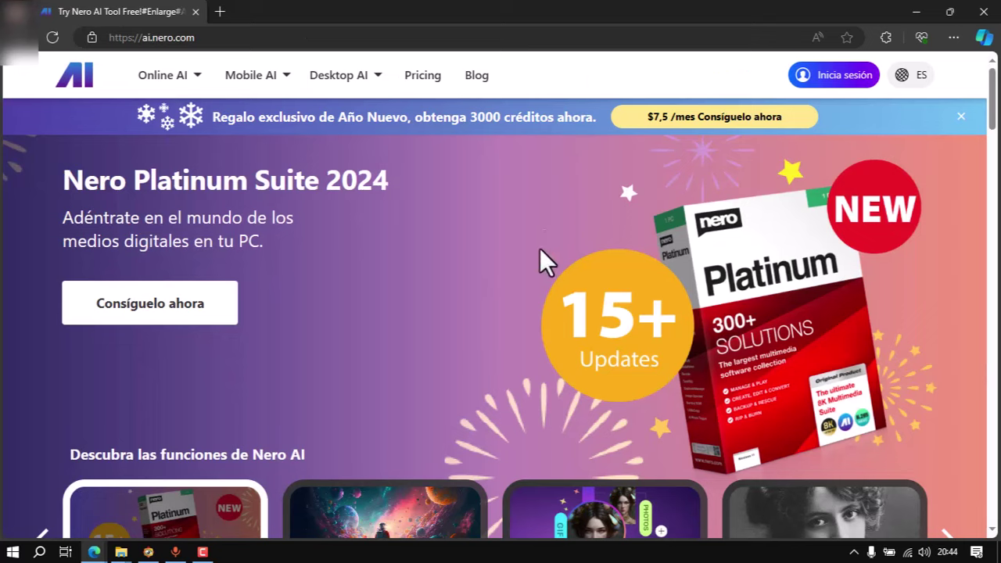
scroll(566, 243, down, 2)
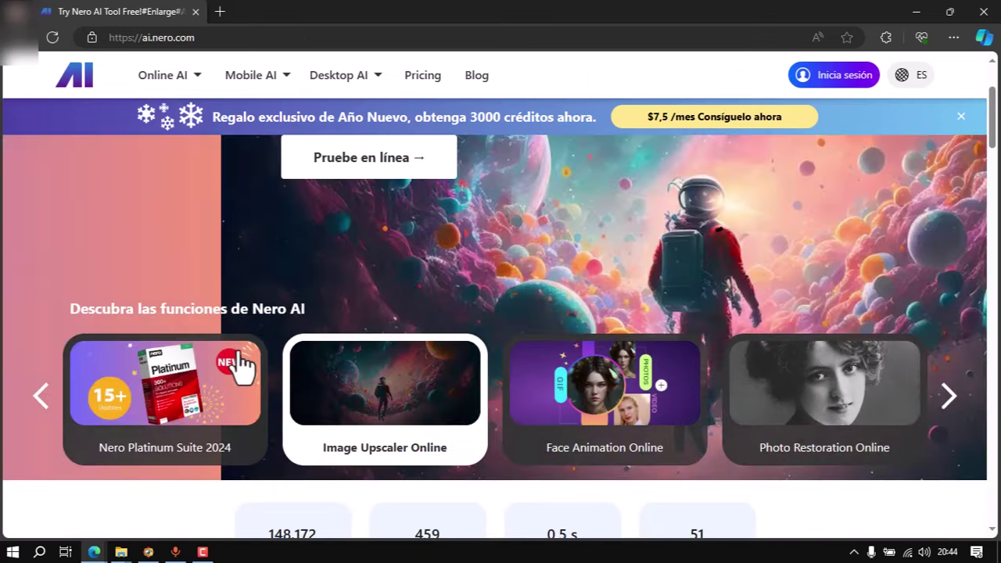
click(234, 361)
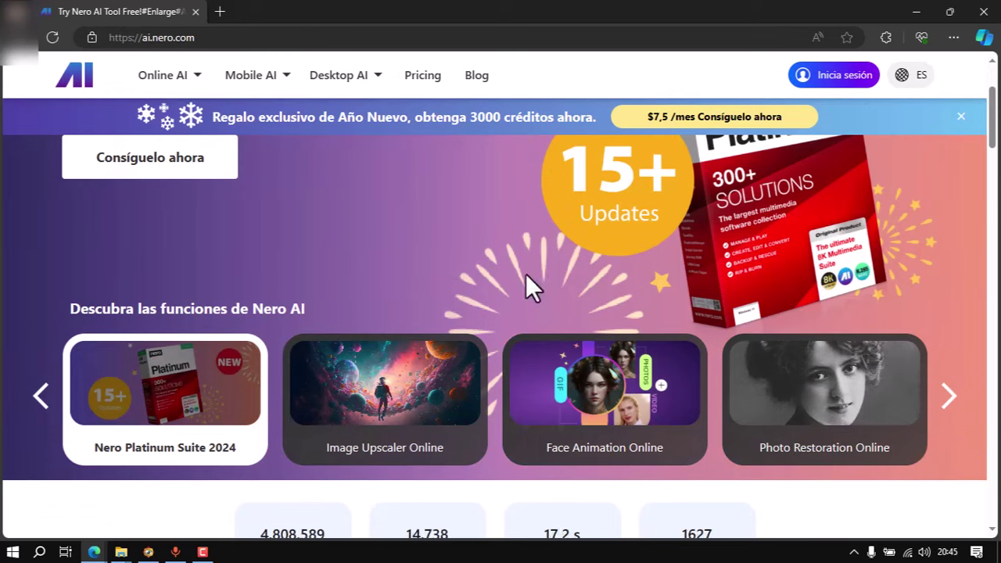
scroll(802, 256, up, 2)
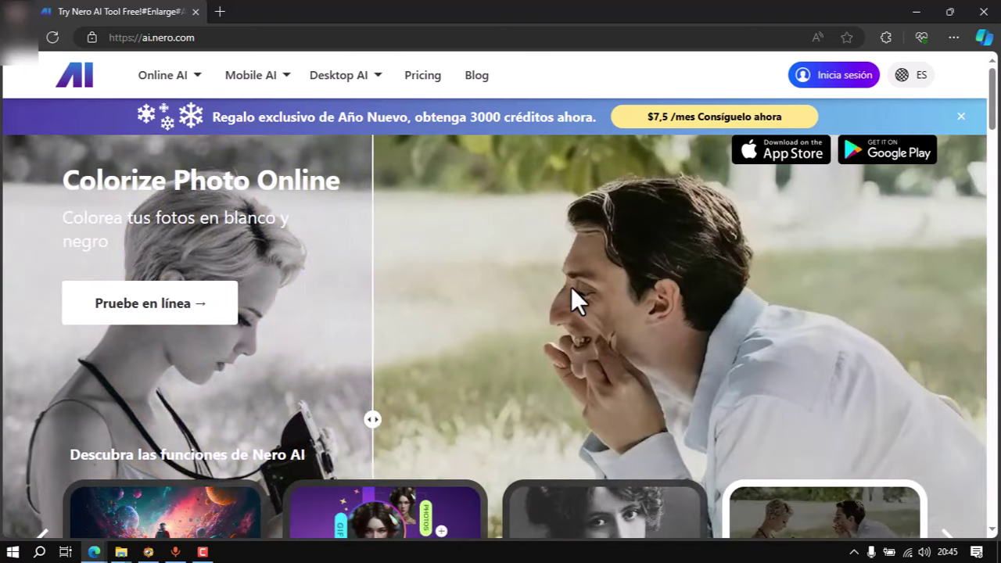
scroll(604, 362, down, 2)
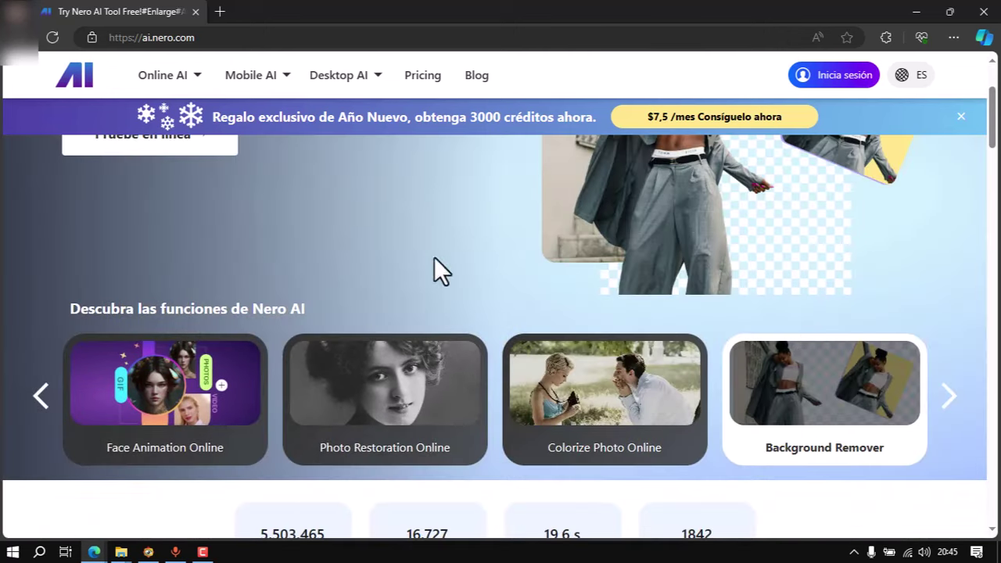
mouse_move(436, 430)
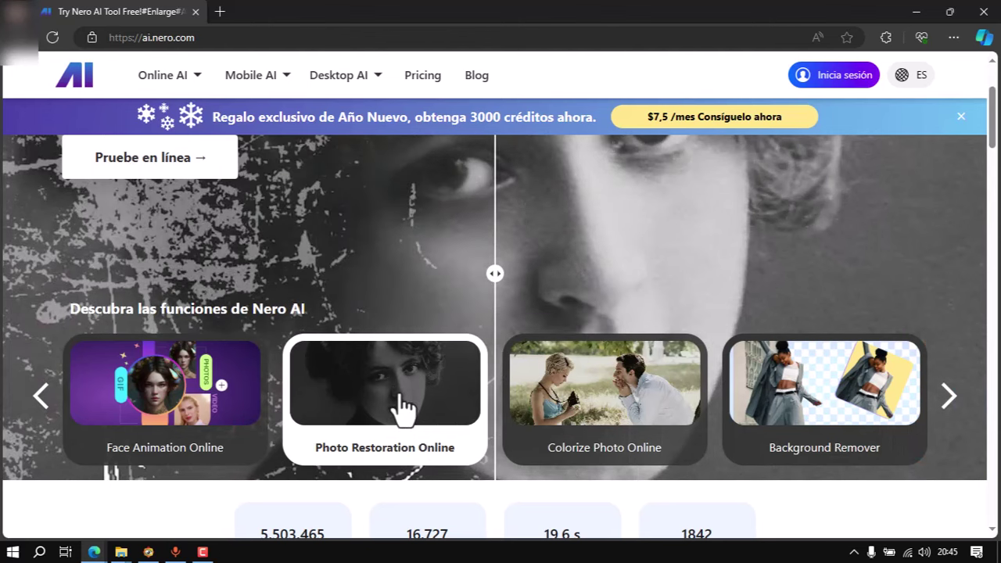
click(403, 398)
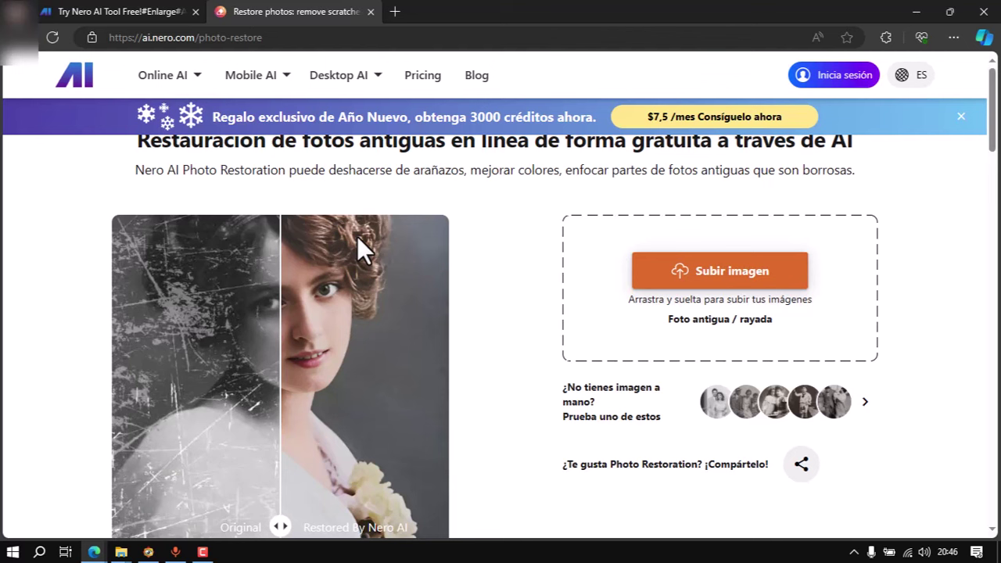
- Scroll the Nero AI Photo Restoration page down toward the Subir imagen upload button
scroll(445, 223, down, 1)
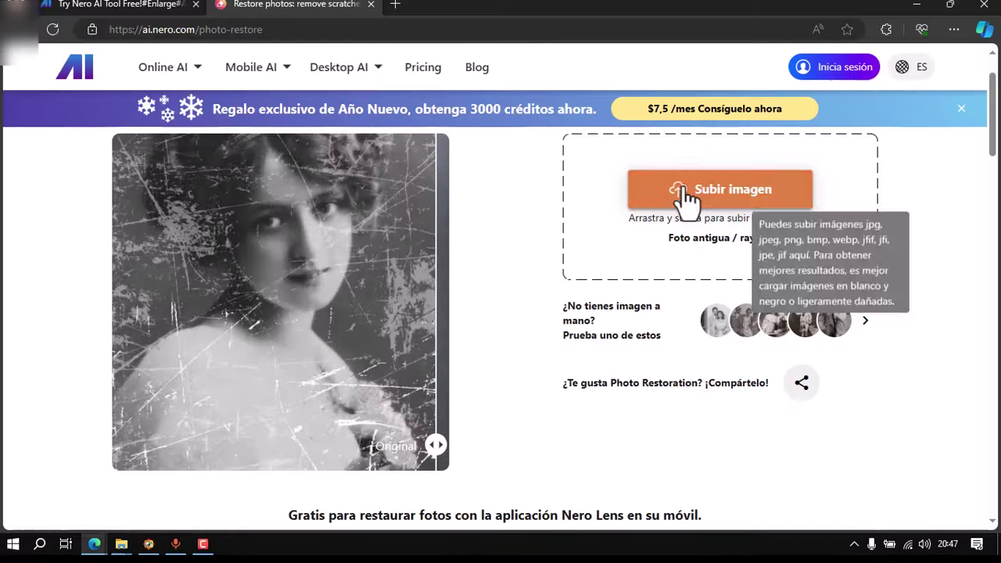
- Upload images (6), restore it with Empezar, and slide the before/after comparison both ways
click(756, 205)
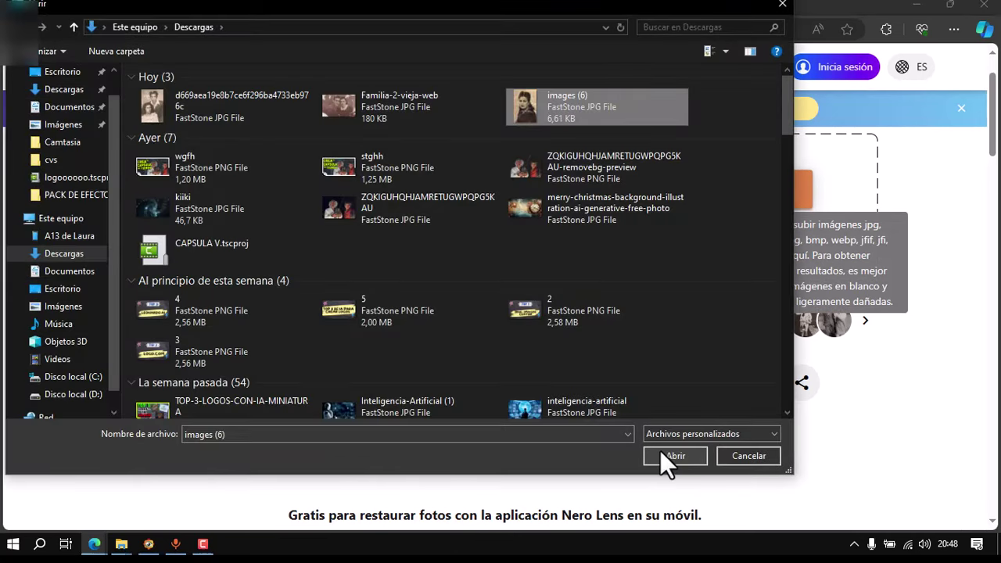
click(662, 452)
click(709, 443)
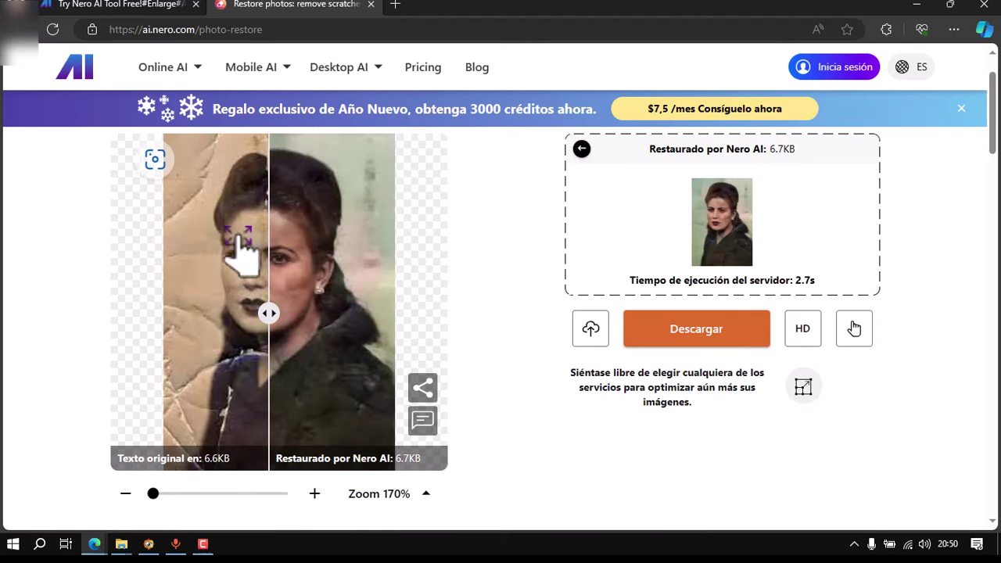
drag(264, 311, 357, 307)
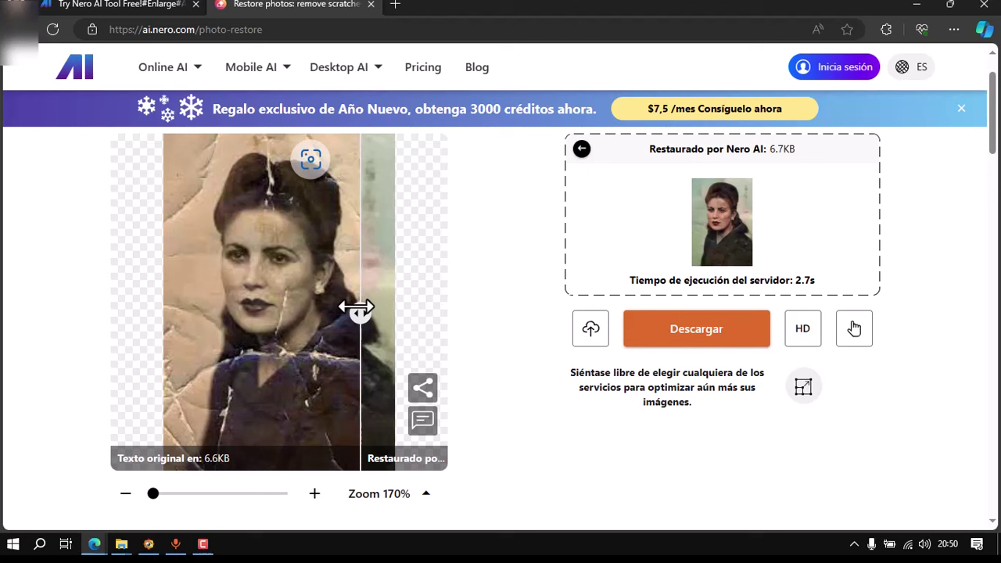
mouse_move(356, 308)
mouse_down()
mouse_move(281, 329)
mouse_move(148, 328)
mouse_up()
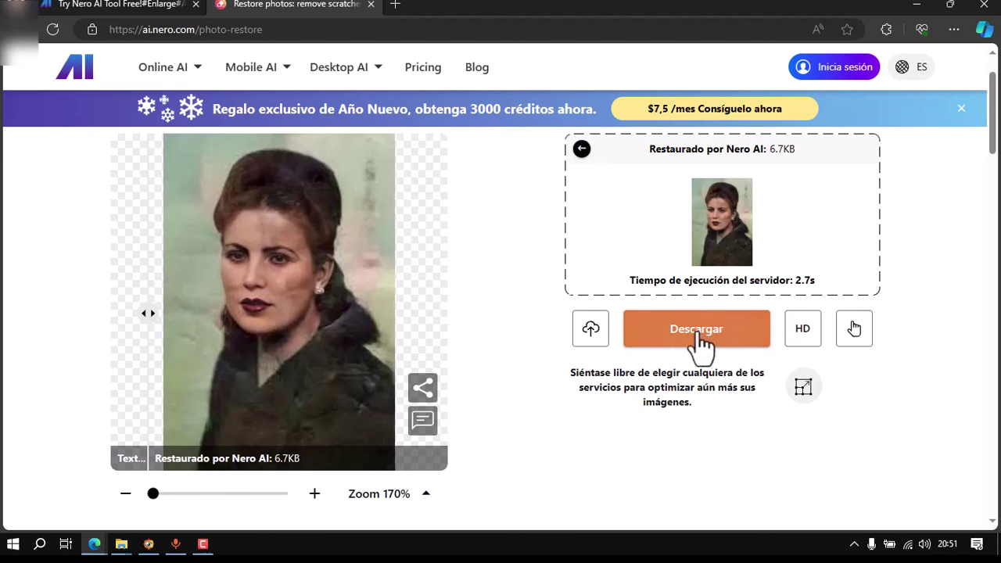
- Download the restored colour portrait and view it in FastStone from the Downloads panel
click(699, 336)
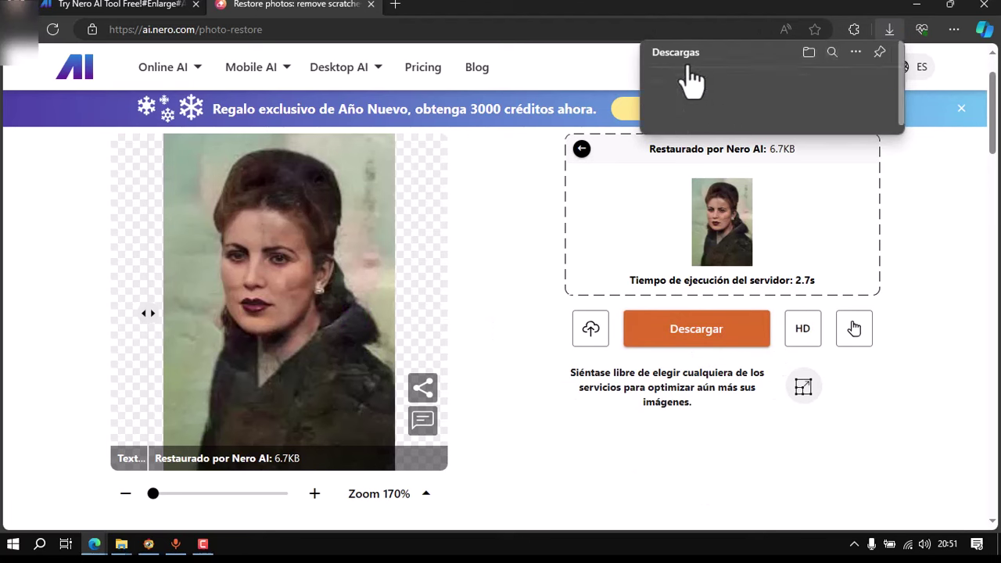
click(688, 92)
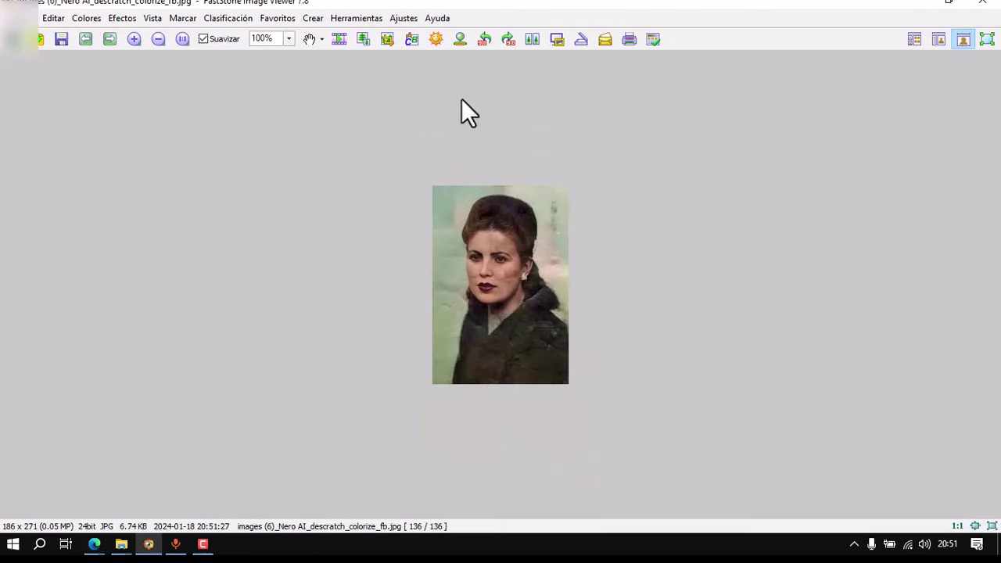
scroll(489, 272, up, 3)
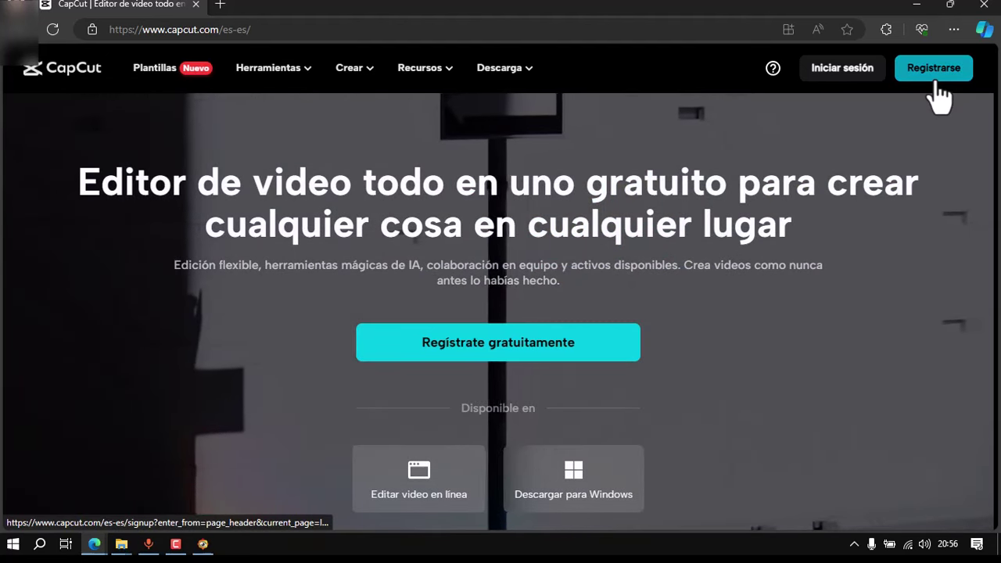
- Register for CapCut with Continuar con Google and browse the Mis proyectos home templates
click(936, 78)
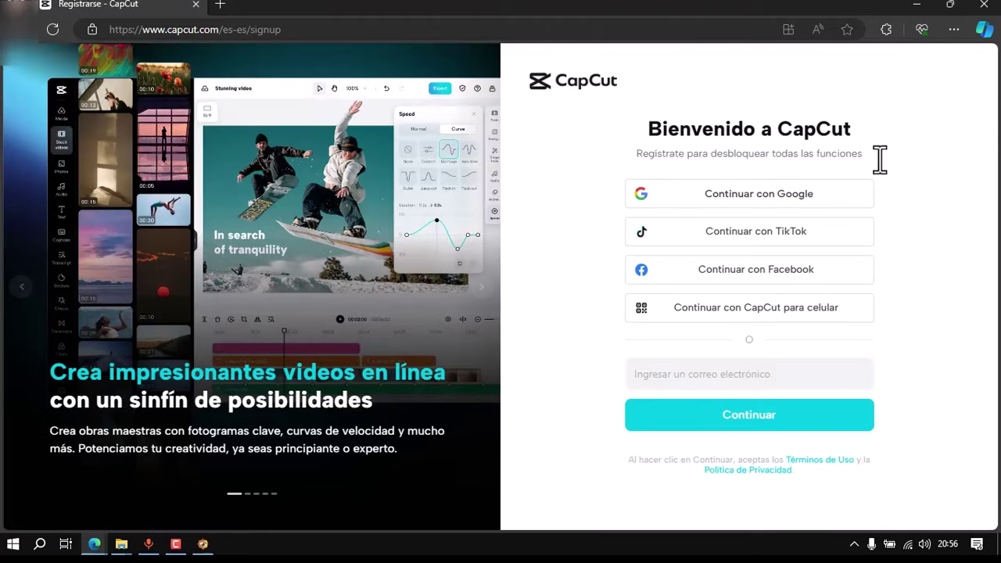
click(800, 199)
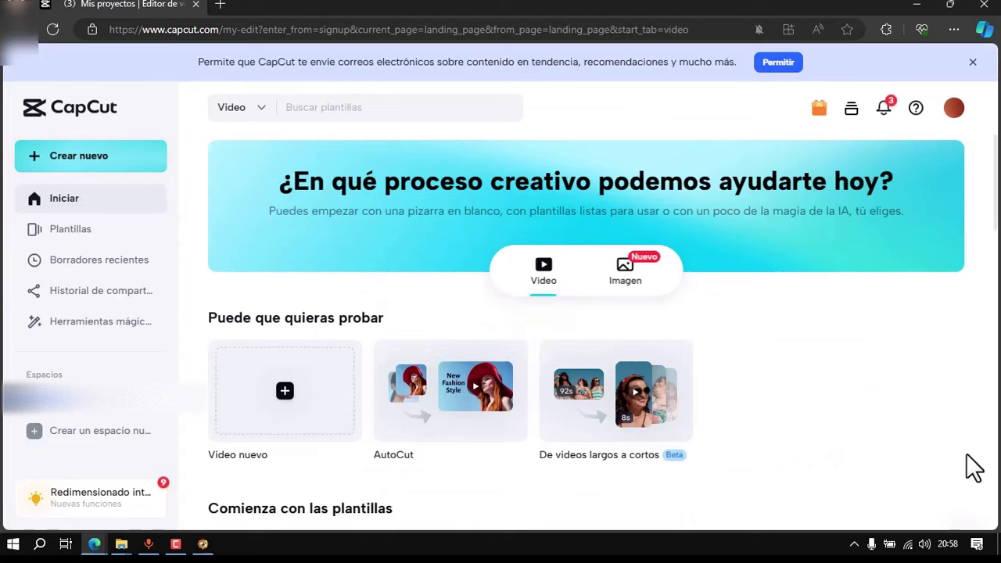
scroll(719, 353, down, 4)
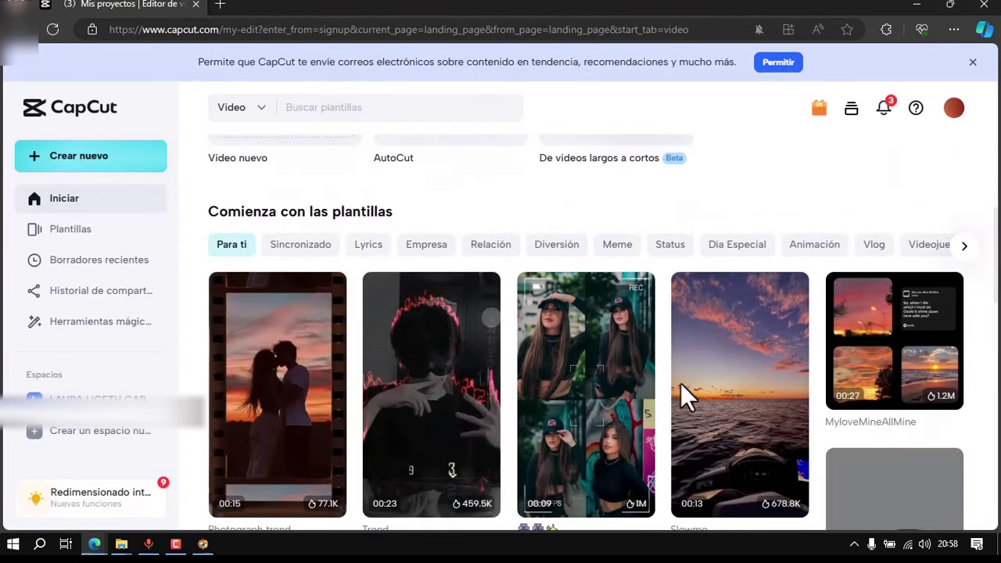
scroll(977, 413, down, 2)
scroll(950, 436, up, 6)
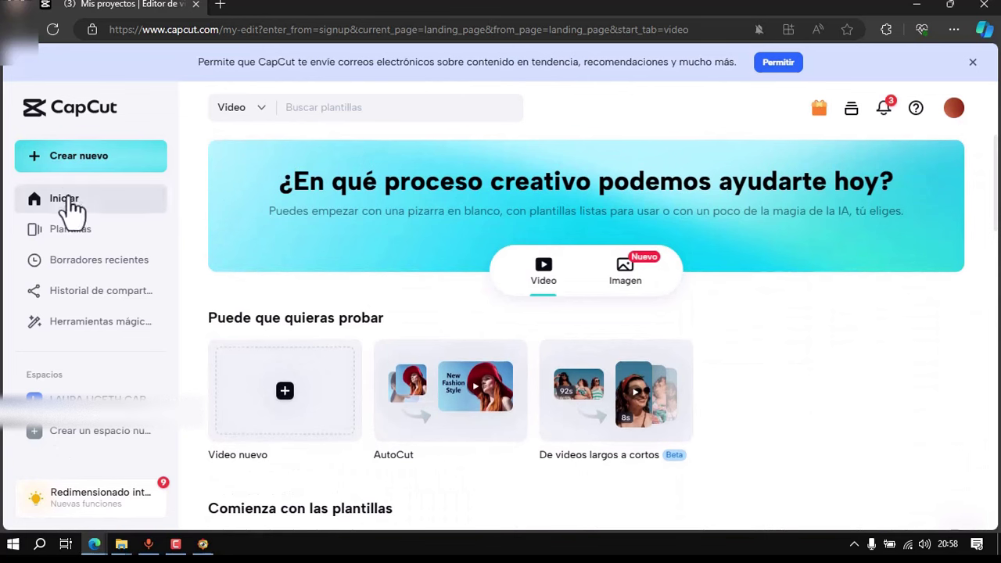
- Go to Herramientas mágicas, scroll to Para imágenes, and launch Restauración de fotos antiguas
click(103, 329)
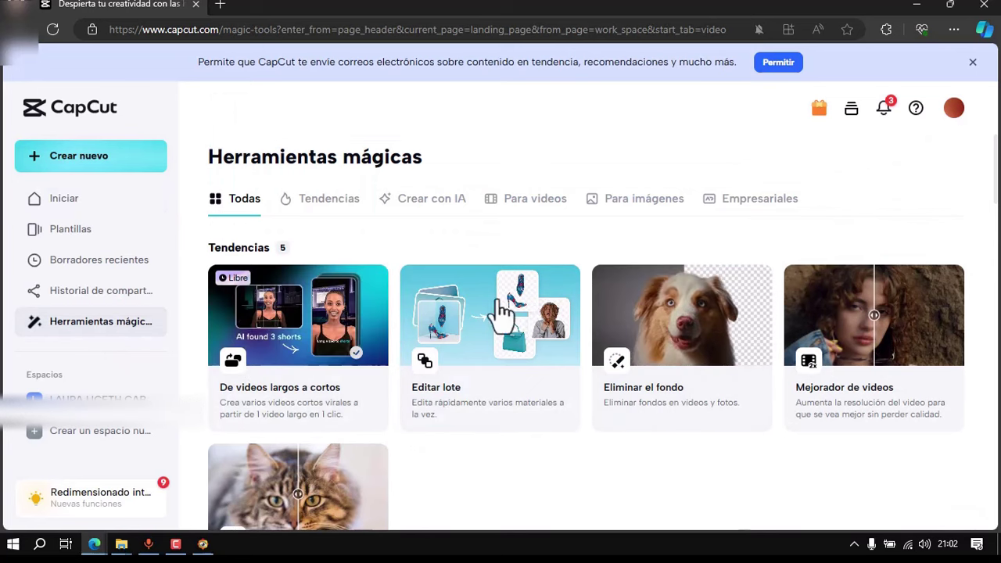
scroll(814, 359, down, 4)
scroll(790, 364, down, 2)
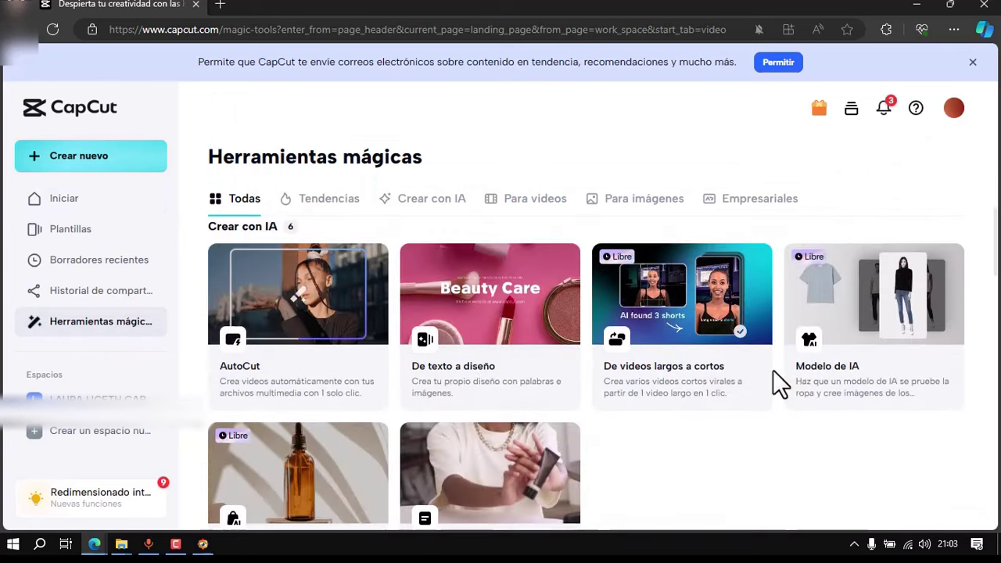
scroll(525, 387, down, 4)
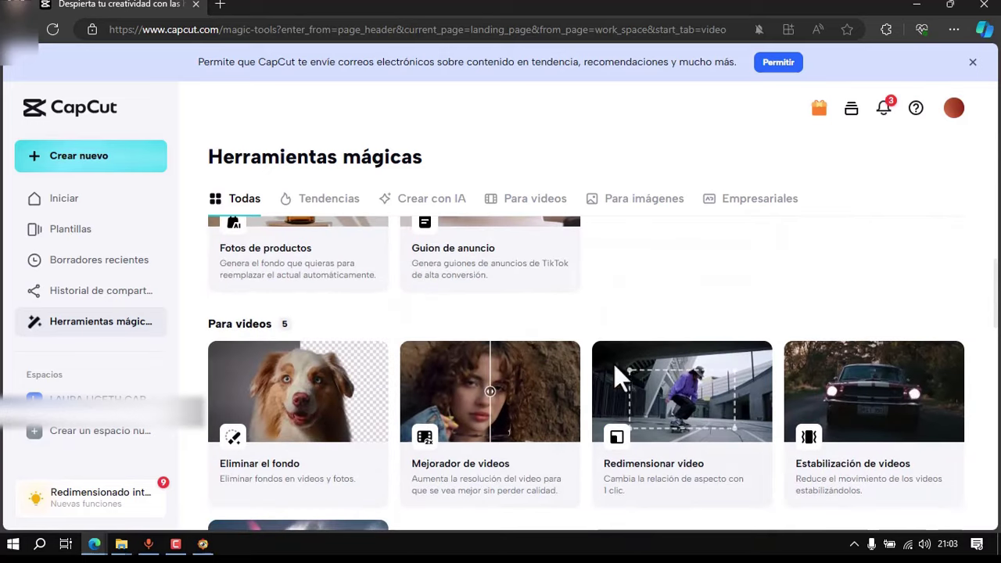
scroll(616, 377, down, 3)
scroll(624, 367, down, 2)
scroll(625, 346, down, 2)
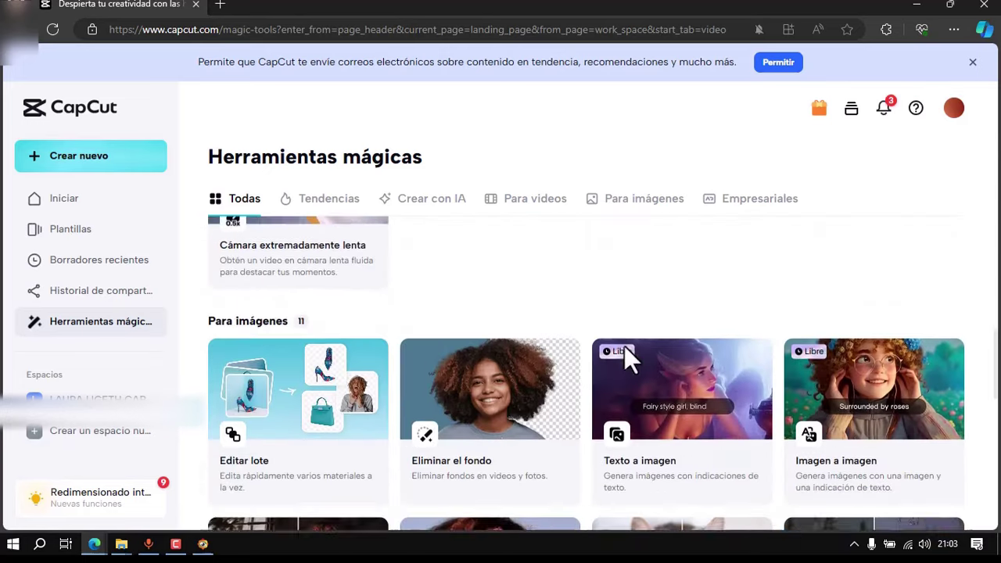
scroll(624, 347, down, 2)
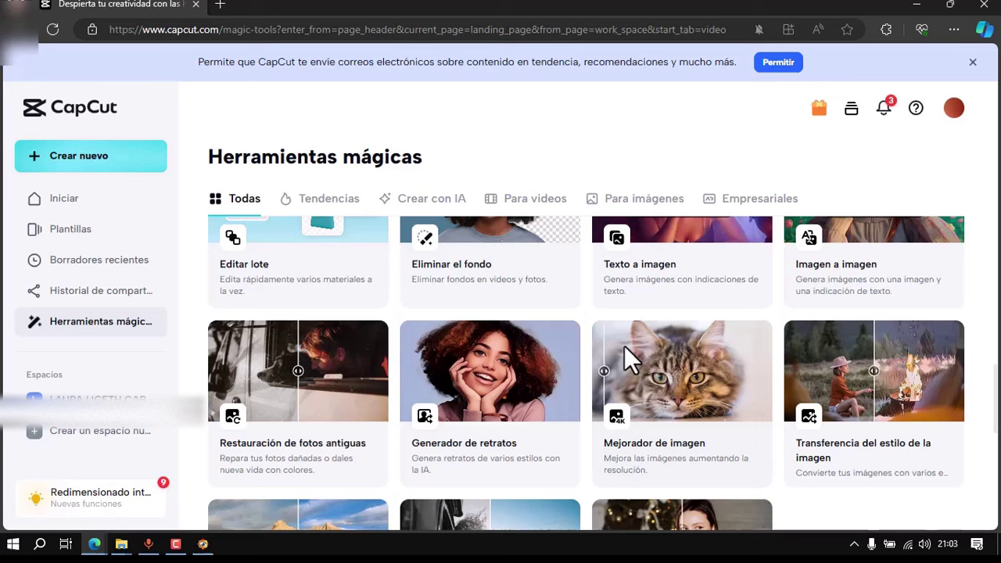
scroll(624, 346, down, 2)
scroll(422, 293, up, 1)
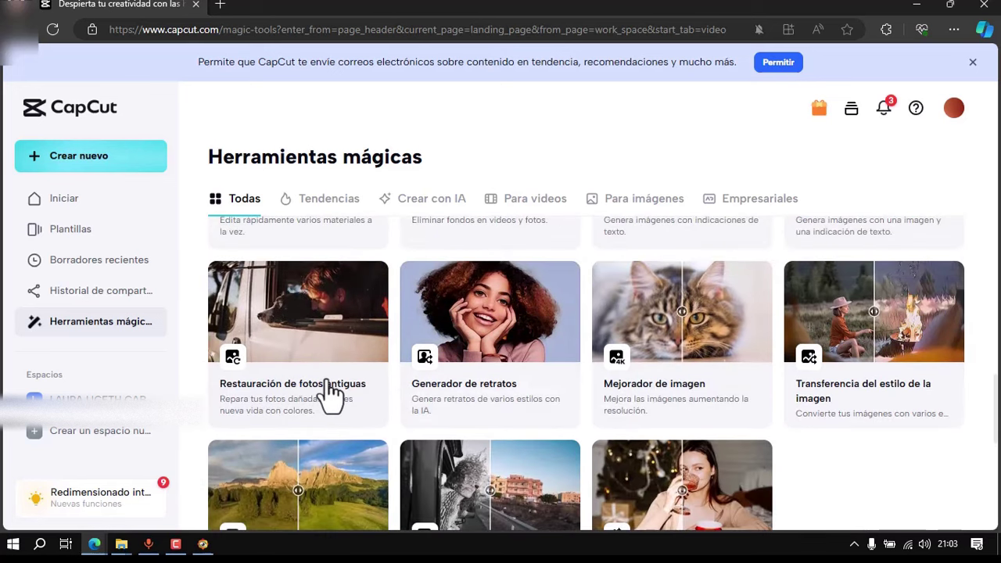
click(301, 322)
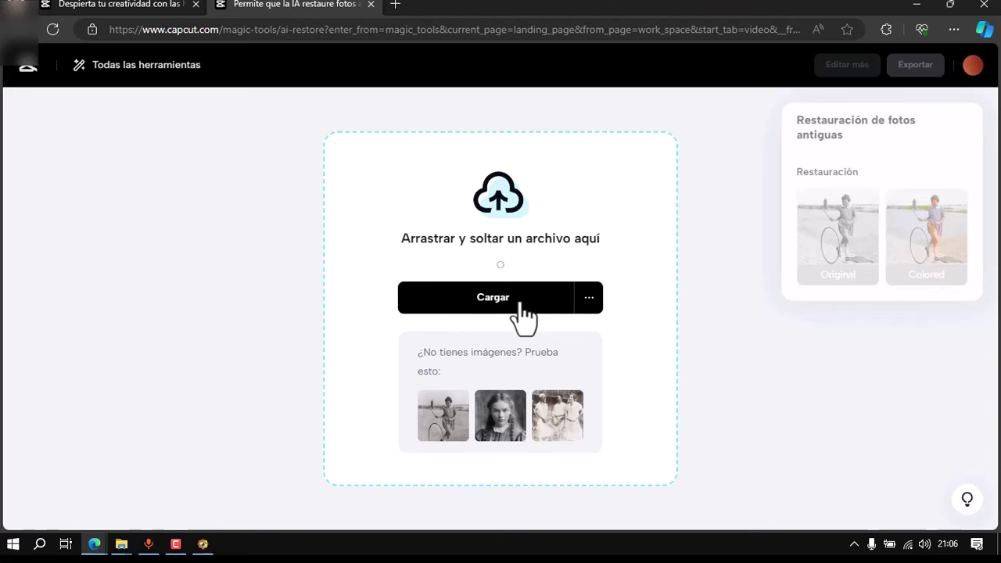
- Upload Familia-2-vieja-web from the Descargas folder into the CapCut restoration tool
click(520, 302)
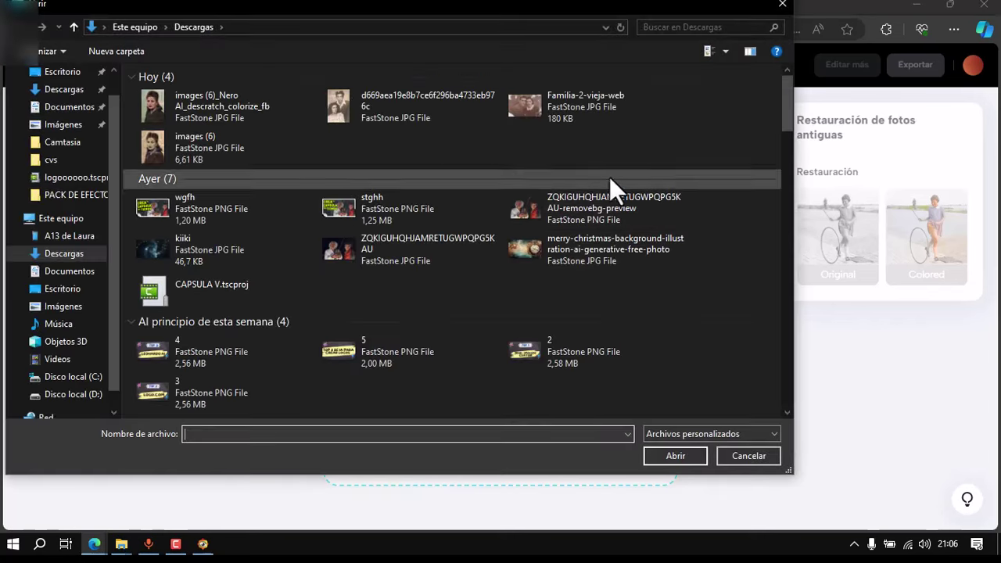
click(523, 109)
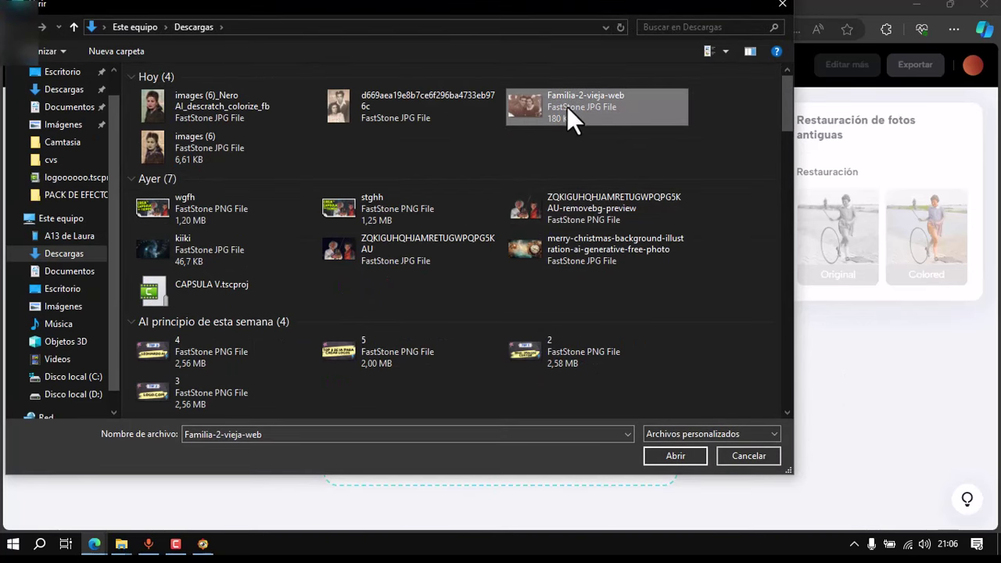
click(667, 459)
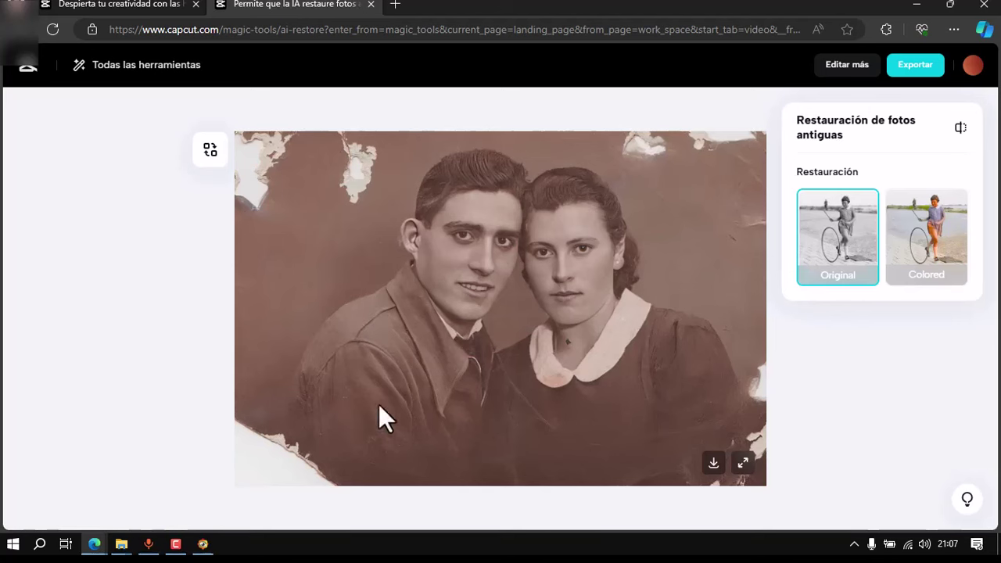
click(202, 543)
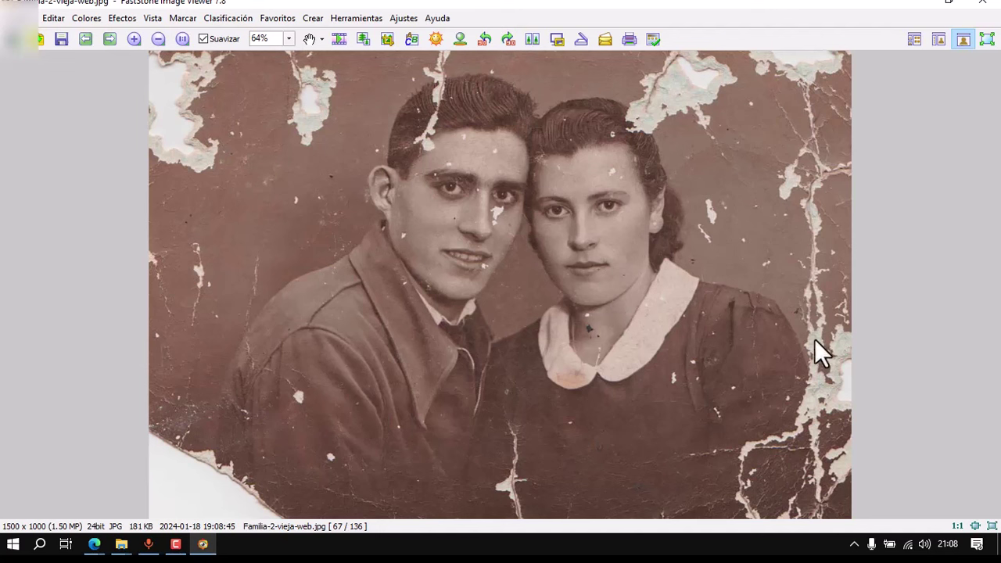
click(917, 4)
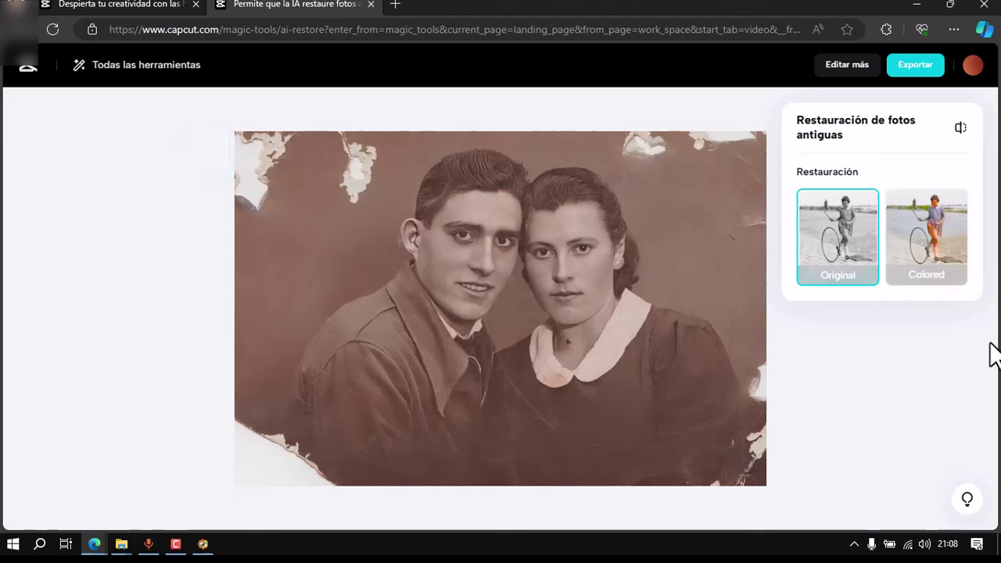
- Toggle the couple's portrait between the Colored and Original styles, finishing on Colored
click(923, 247)
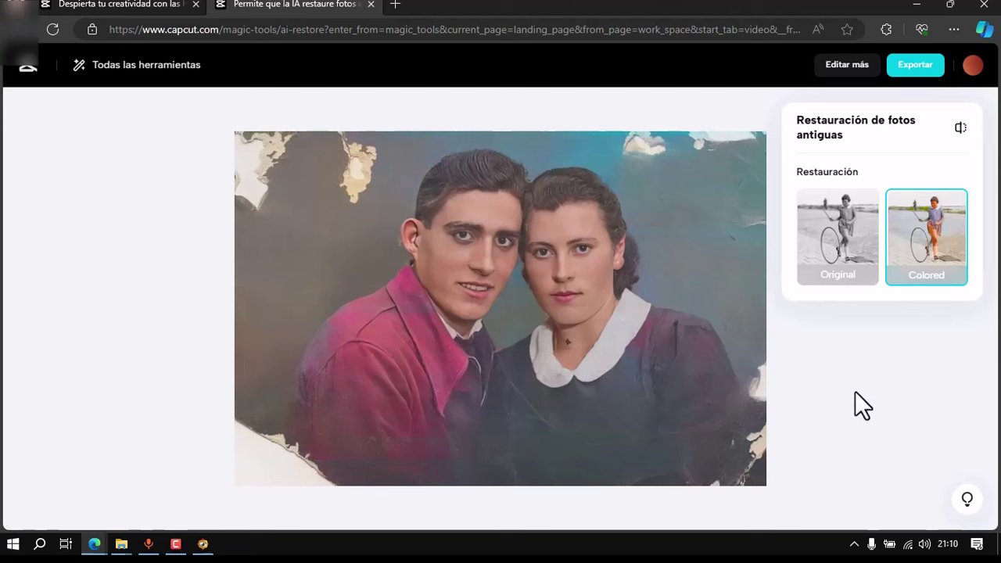
click(845, 238)
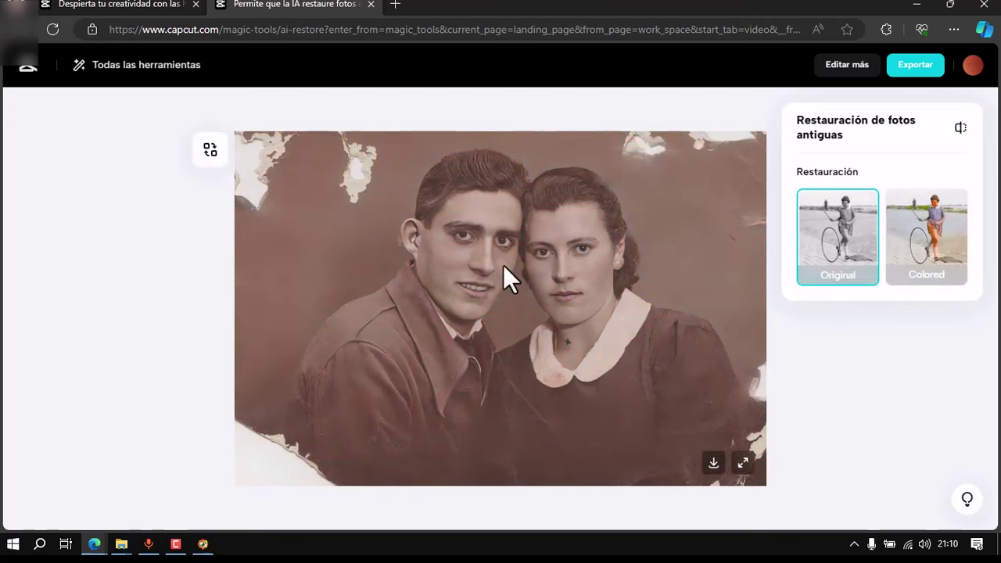
click(908, 227)
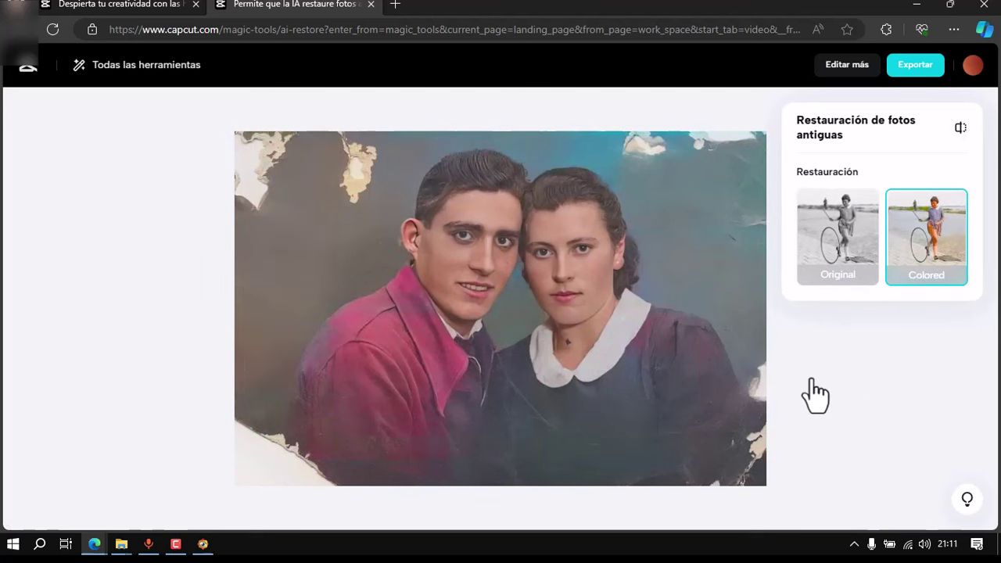
mouse_move(630, 346)
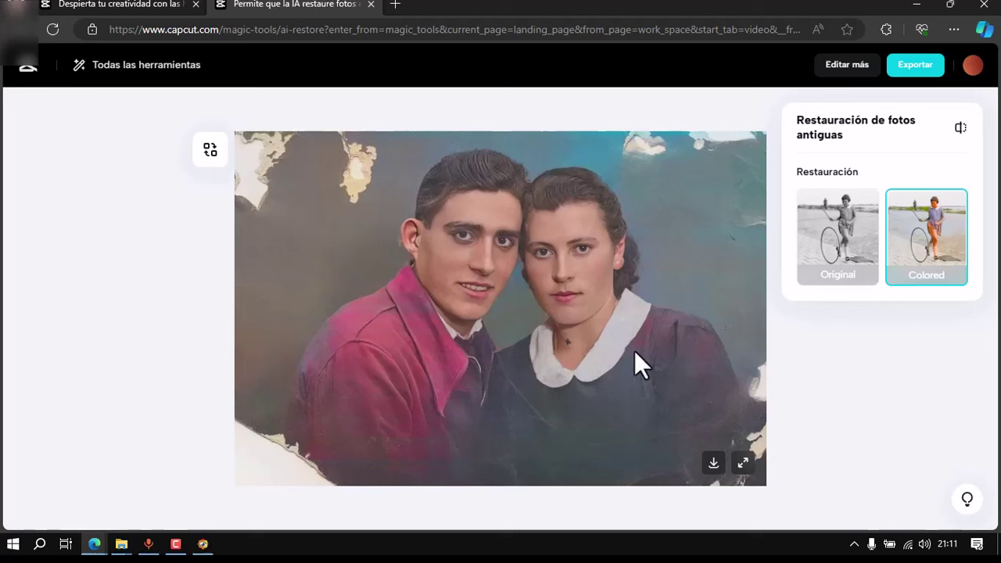
click(853, 219)
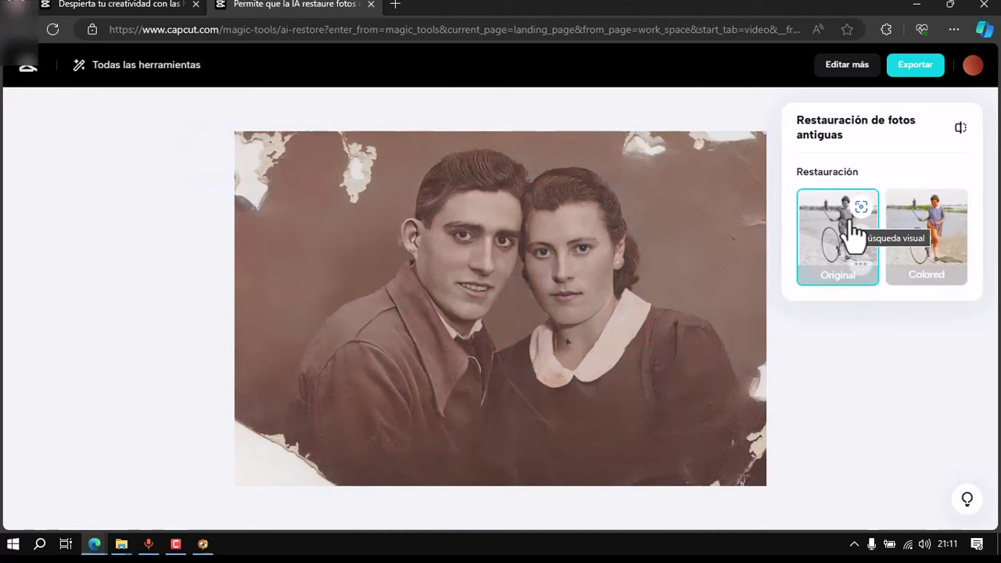
click(927, 235)
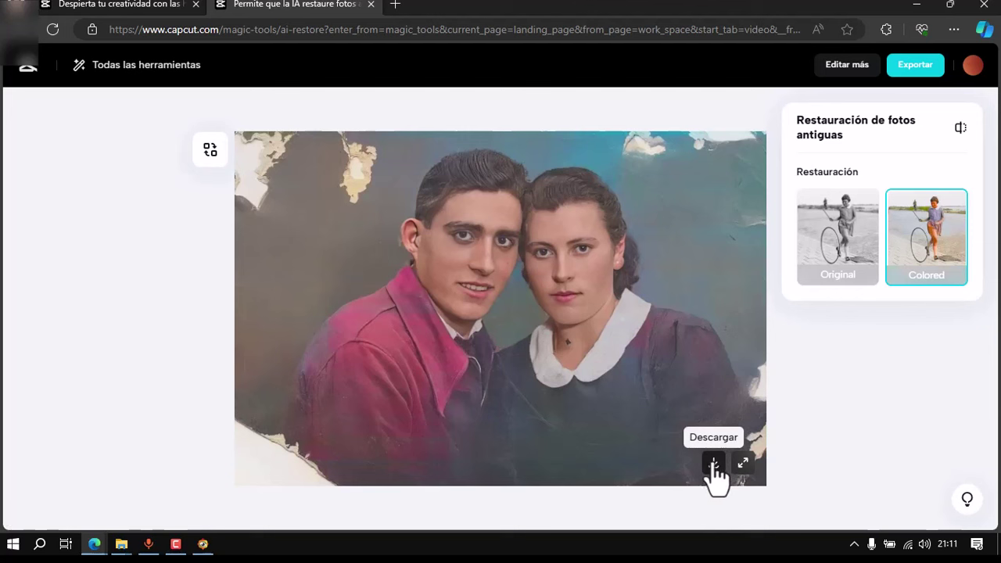
- Download the colorized couple's portrait and check it in the viewer
click(714, 465)
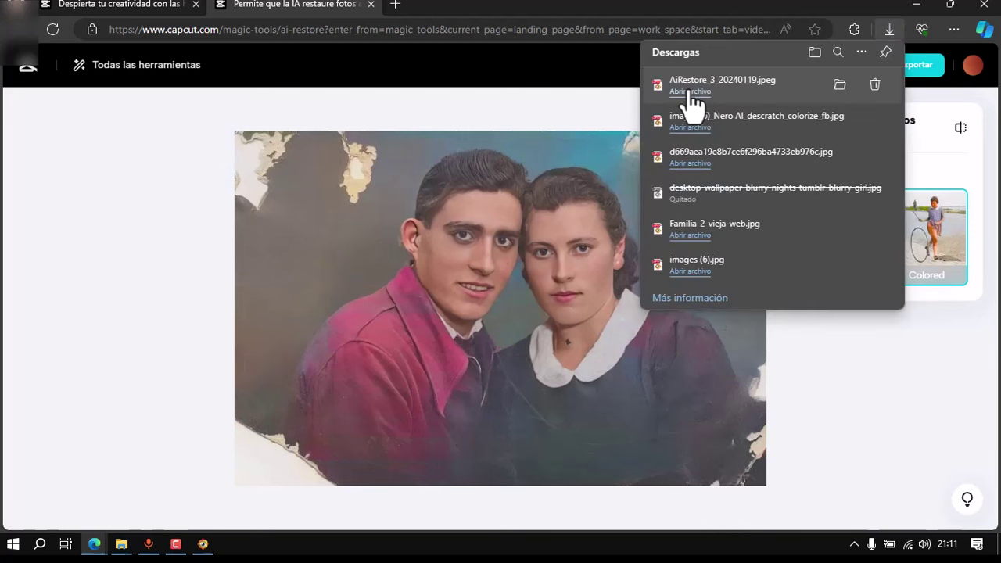
click(690, 91)
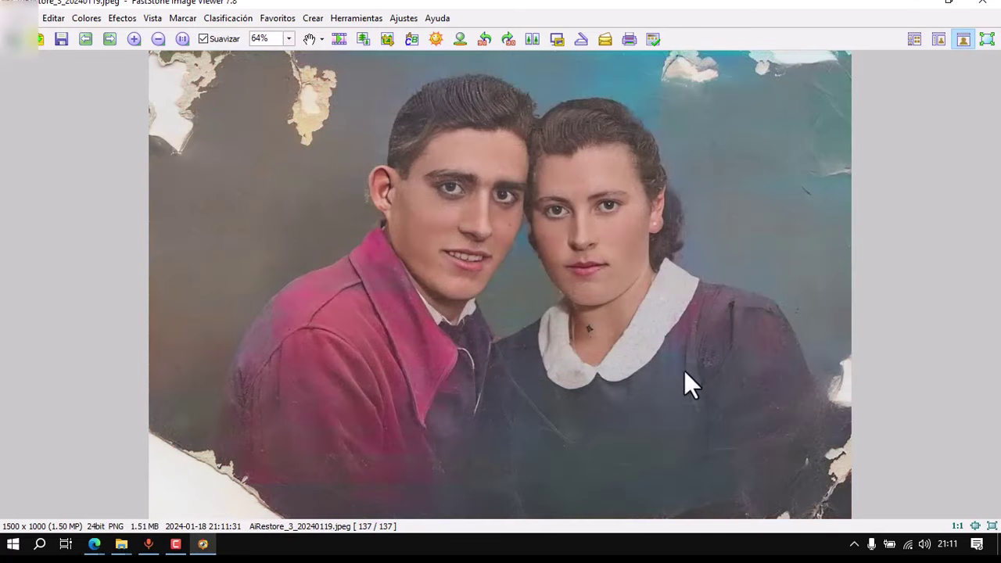
click(912, 8)
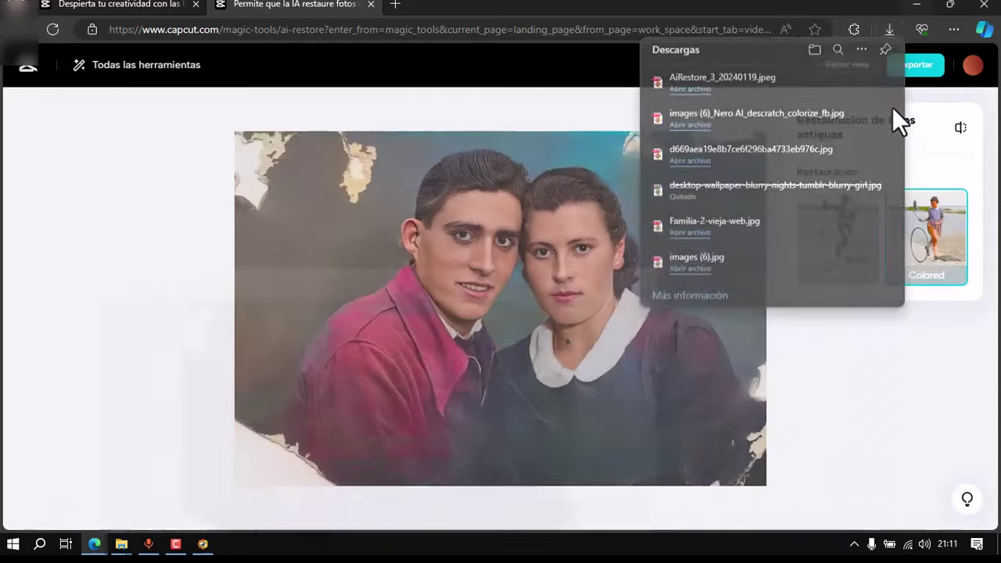
- Switch to the Original uncolored version, download it, and open the saved file
click(823, 249)
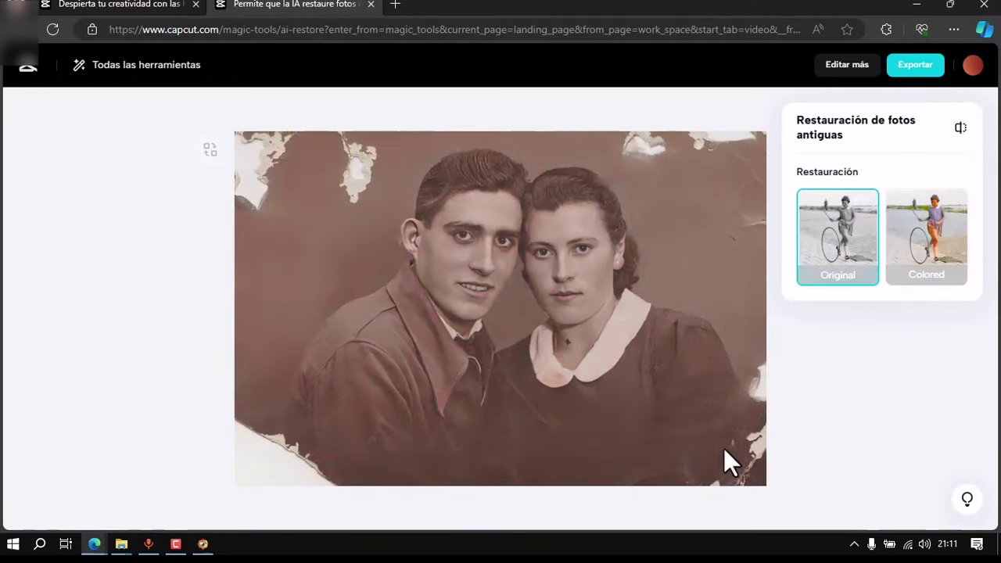
mouse_move(714, 463)
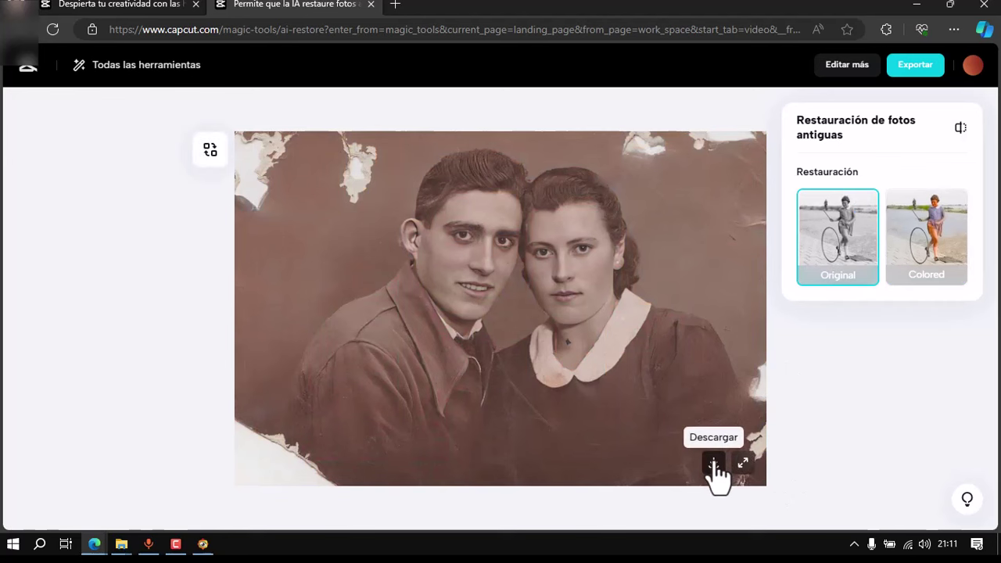
click(713, 465)
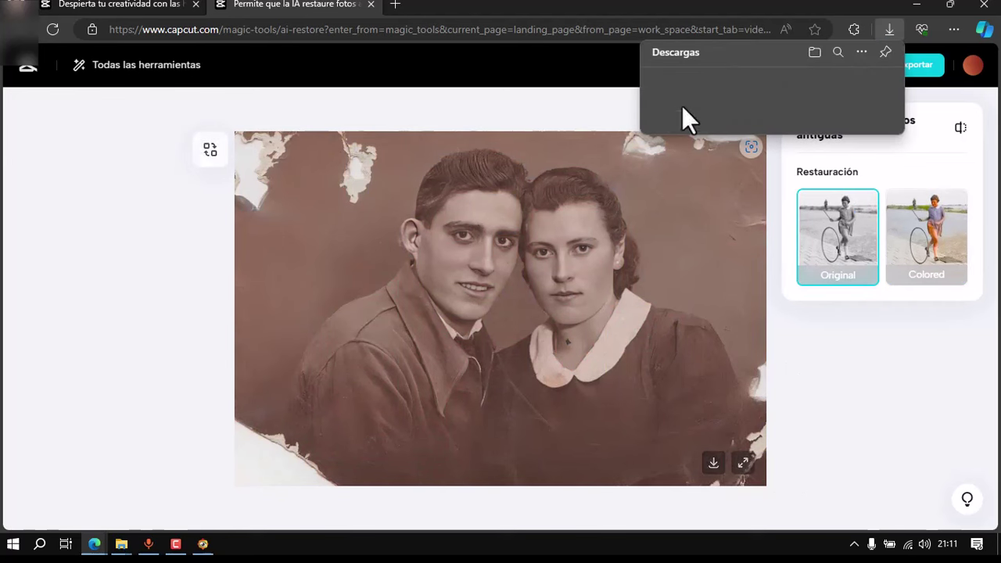
click(690, 94)
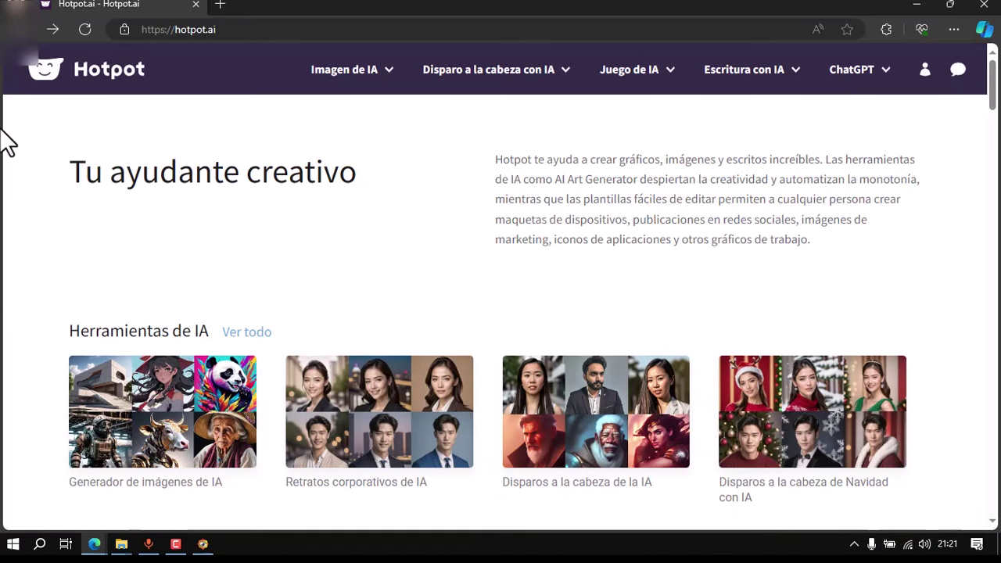
- Scroll the Hotpot.ai tools grid and open the Restaurar imágenes dañadas card
scroll(447, 402, down, 1)
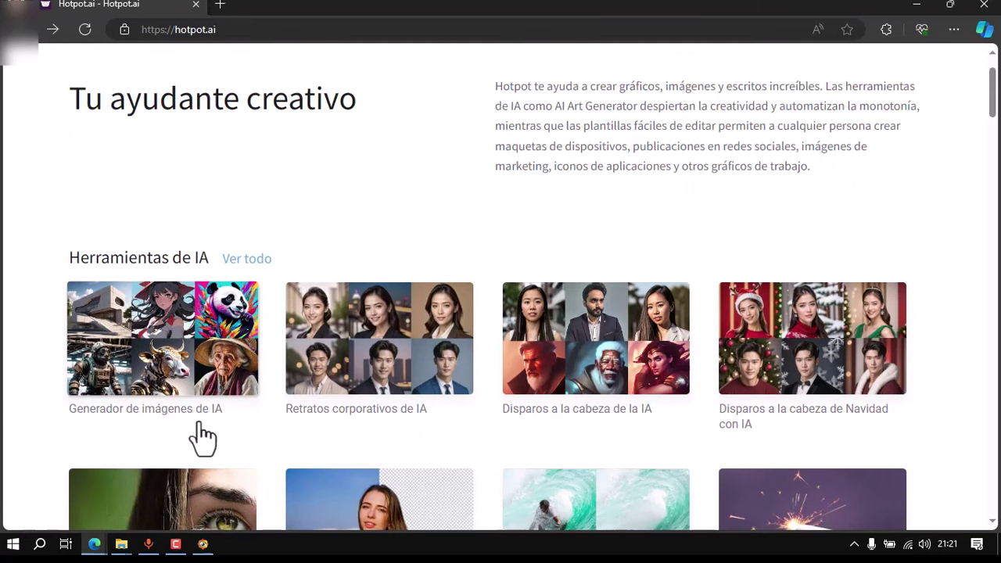
scroll(202, 438, down, 4)
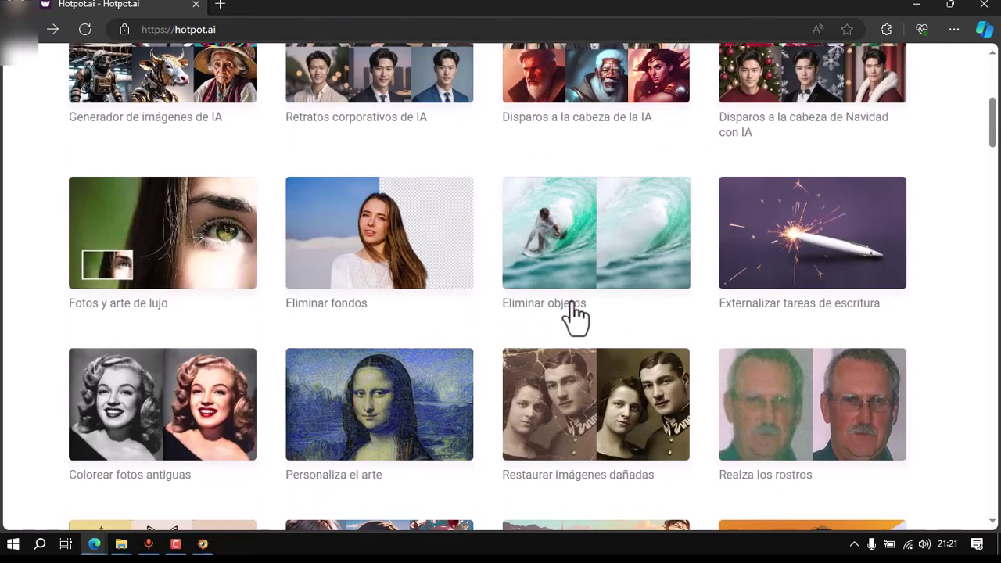
scroll(860, 447, down, 3)
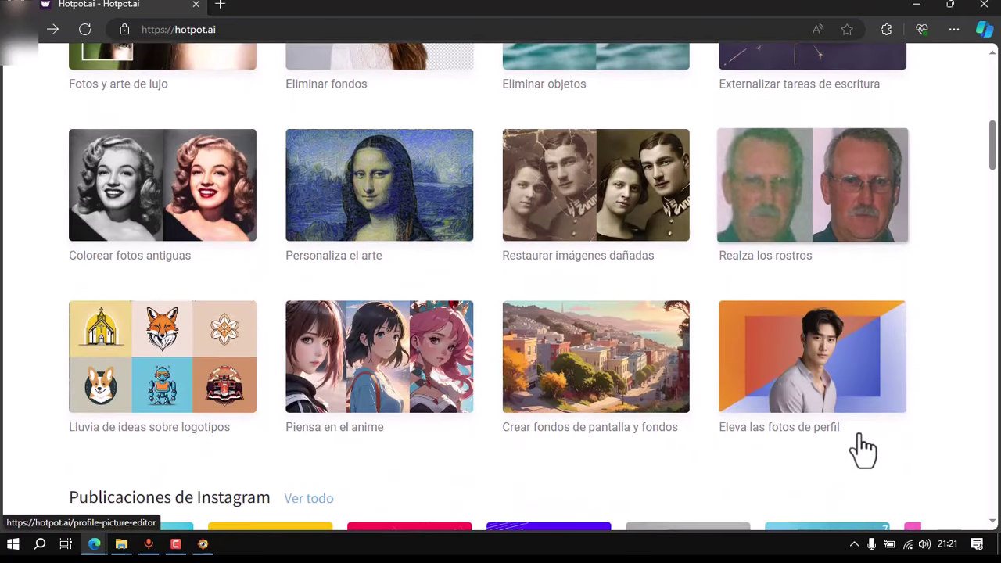
scroll(868, 469, down, 10)
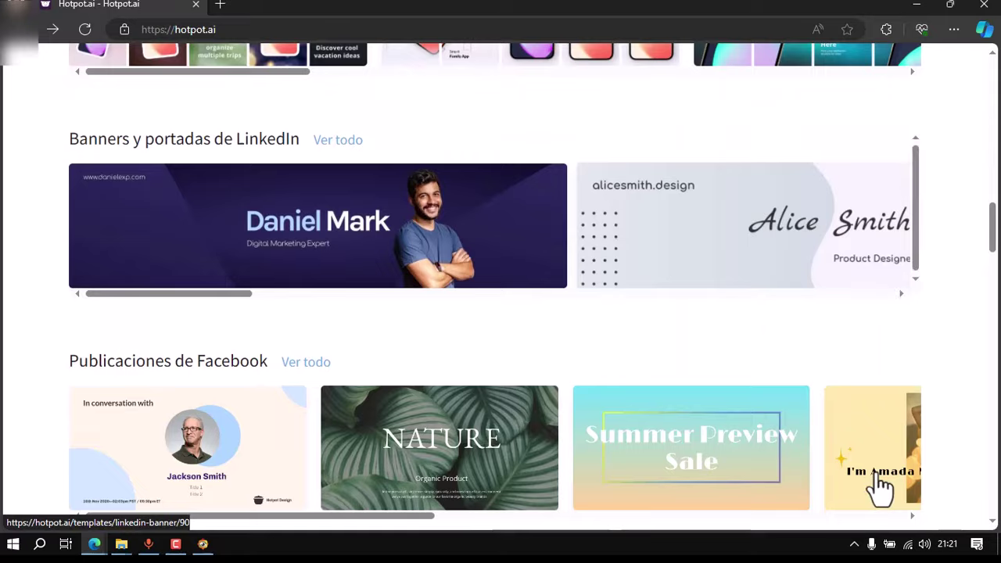
scroll(879, 487, up, 4)
scroll(879, 487, up, 5)
scroll(880, 488, up, 4)
scroll(880, 488, up, 1)
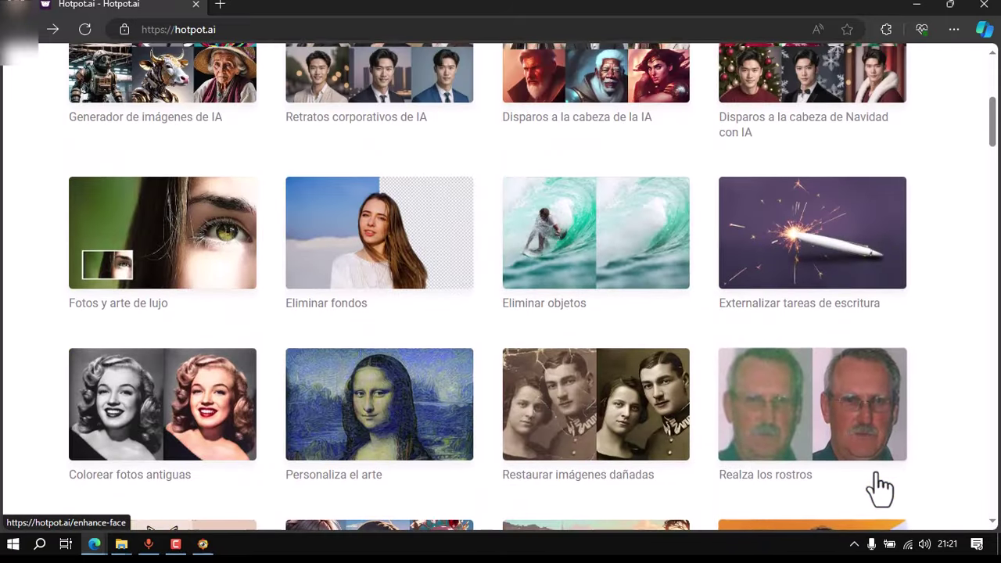
scroll(879, 490, up, 1)
scroll(879, 490, down, 1)
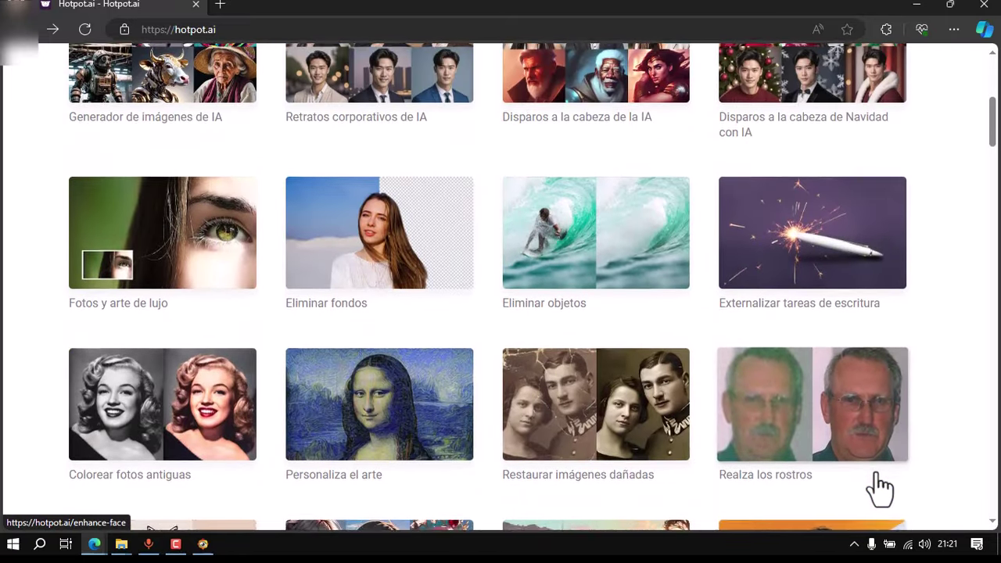
scroll(879, 488, down, 2)
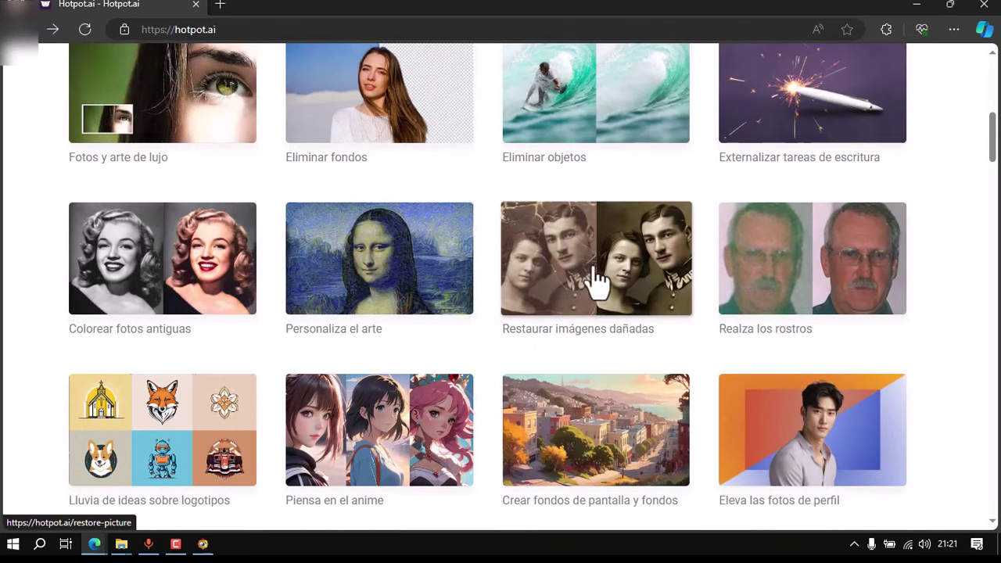
click(593, 281)
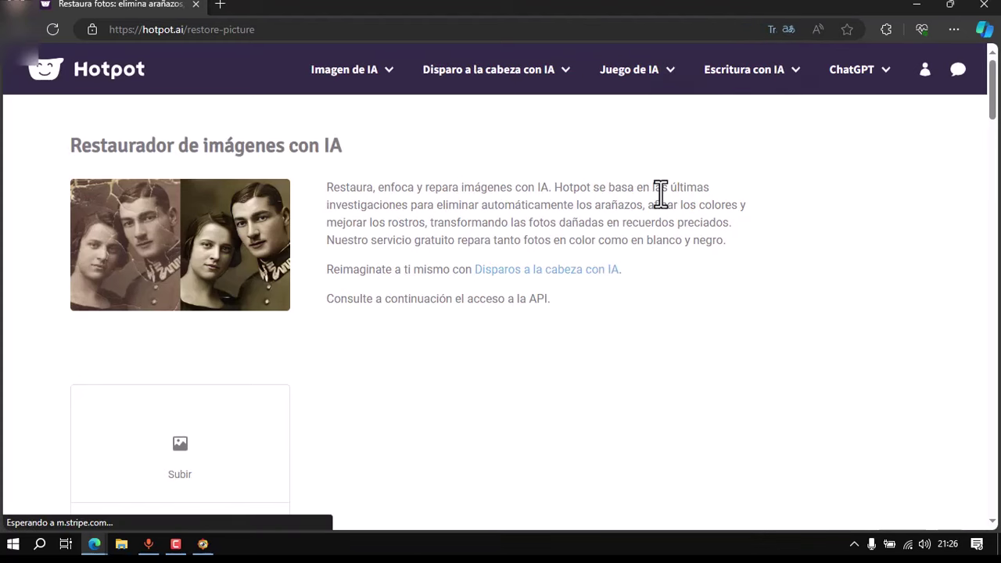
- Preview the cracked sepia portrait in FastStone, then minimize the viewer
scroll(748, 195, down, 1)
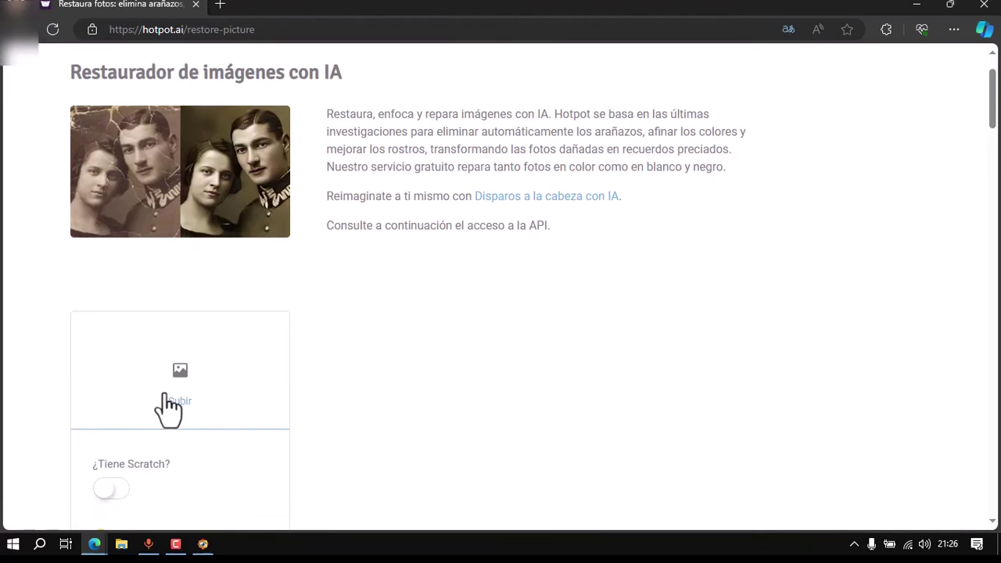
click(203, 543)
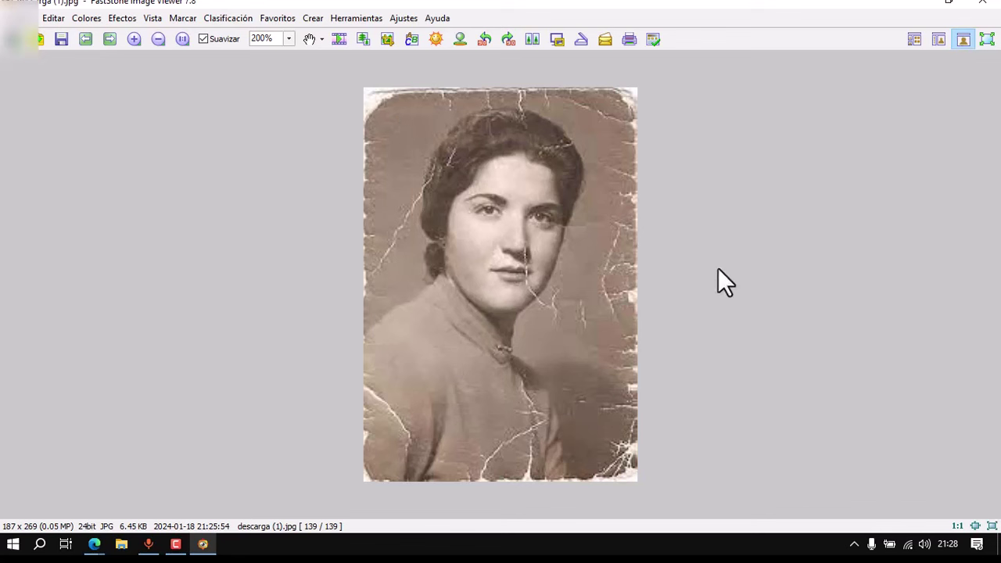
click(915, 3)
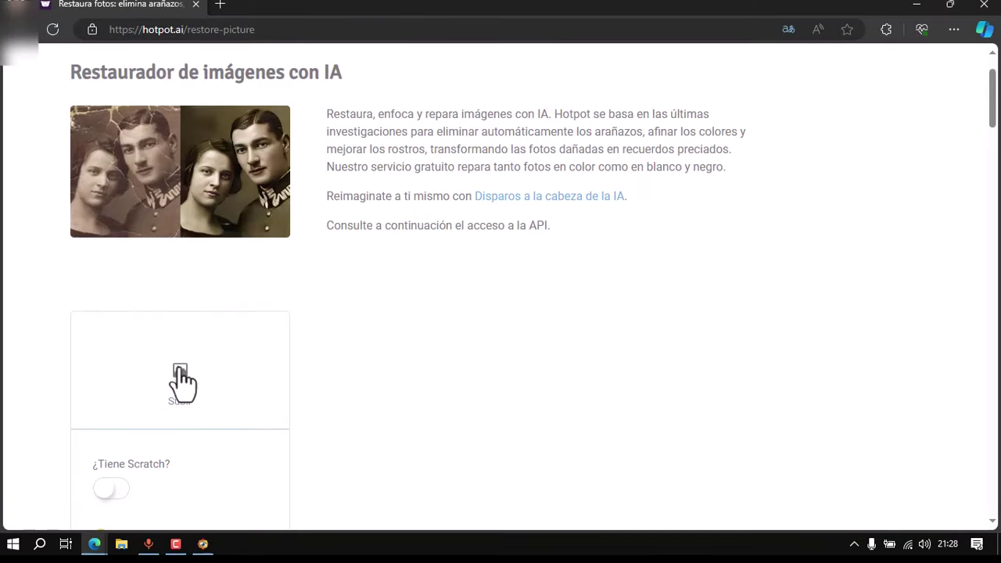
- Upload 'descarga (1)' to Hotpot.ai's image restorer
click(251, 351)
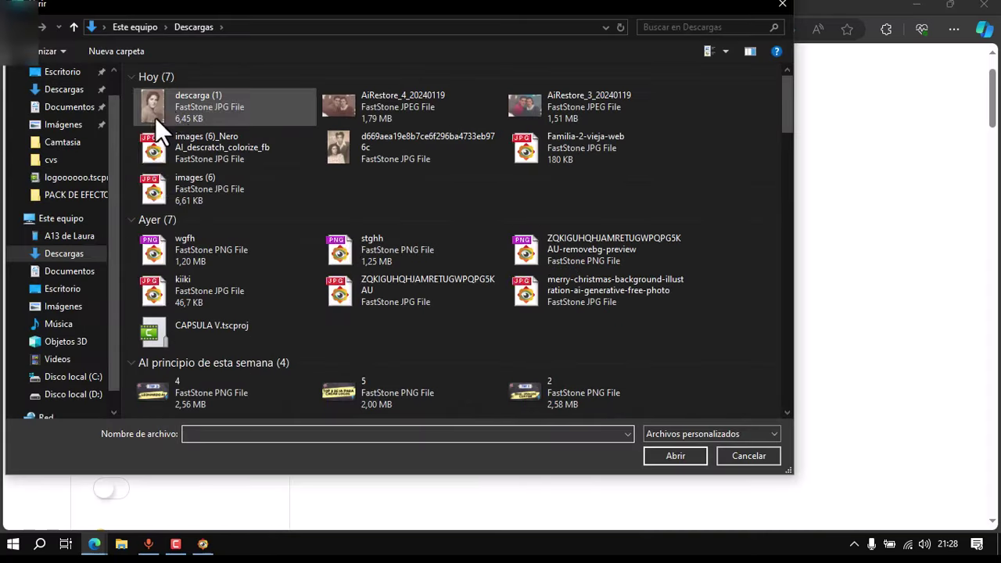
click(172, 110)
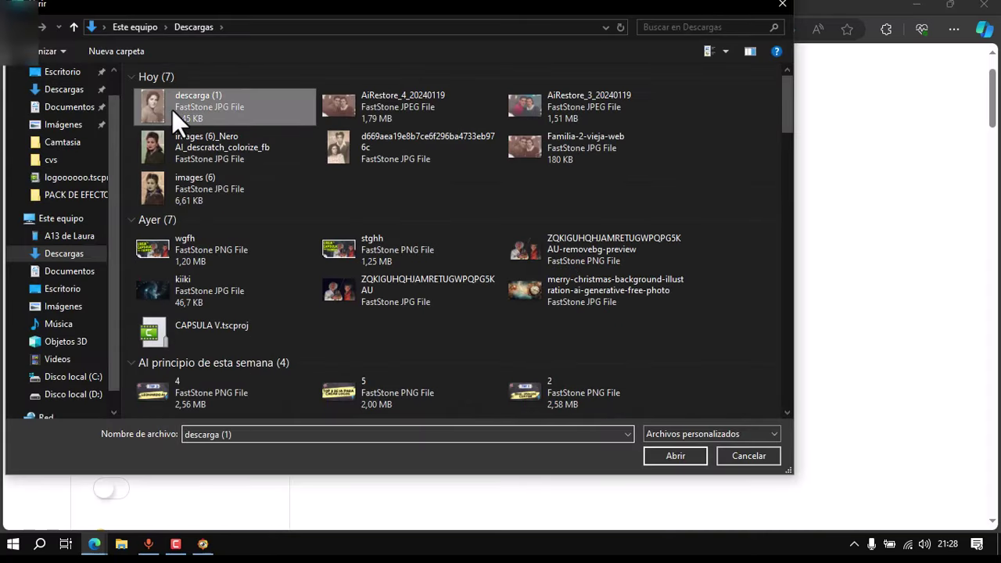
click(682, 453)
scroll(373, 306, down, 2)
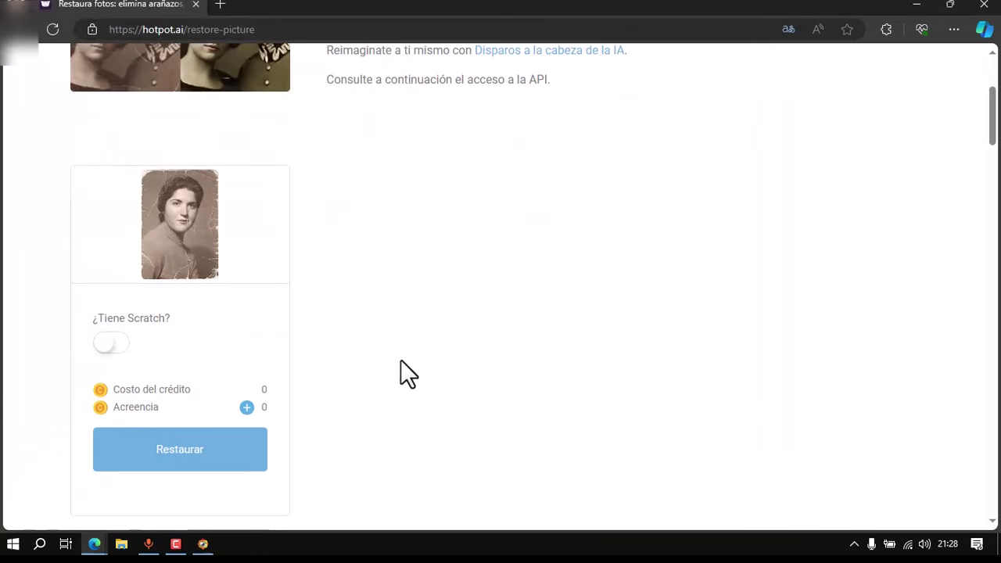
- Turn on '¿Tiene Scratch?' and run Restaurar on the uploaded portrait
click(100, 344)
click(166, 453)
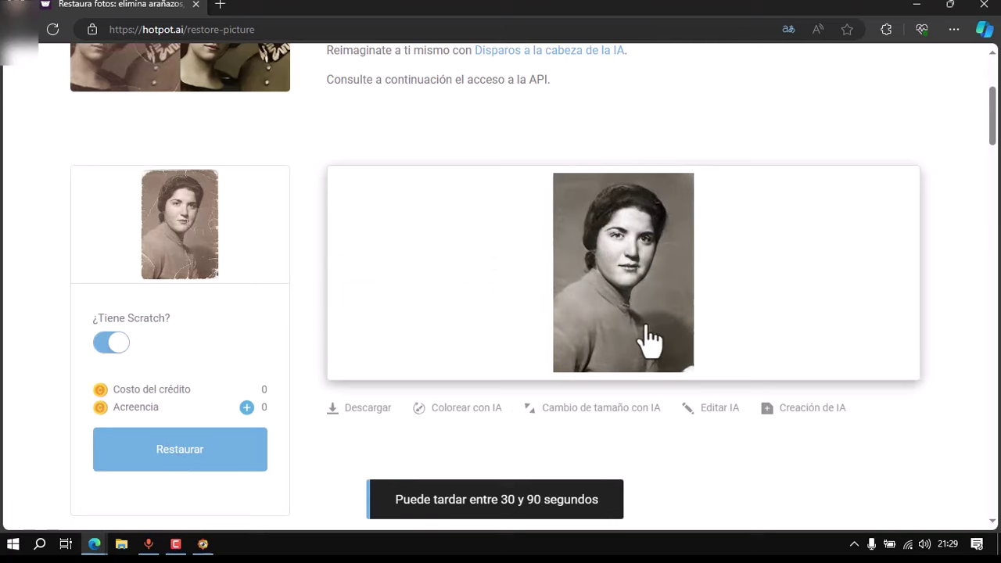
mouse_move(626, 290)
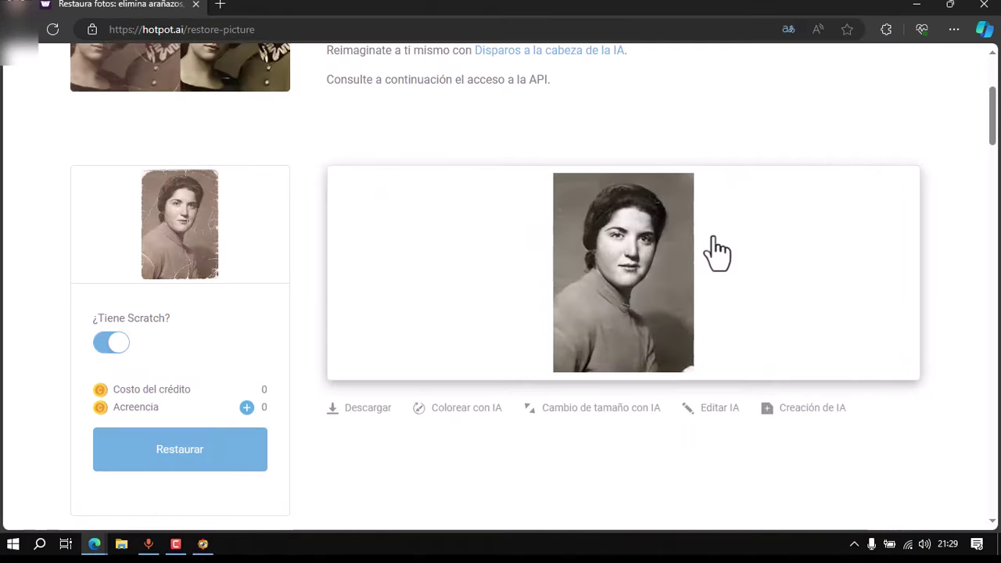
- Download the restored portrait as Hotpot.png for non-commercial use and open it
click(345, 424)
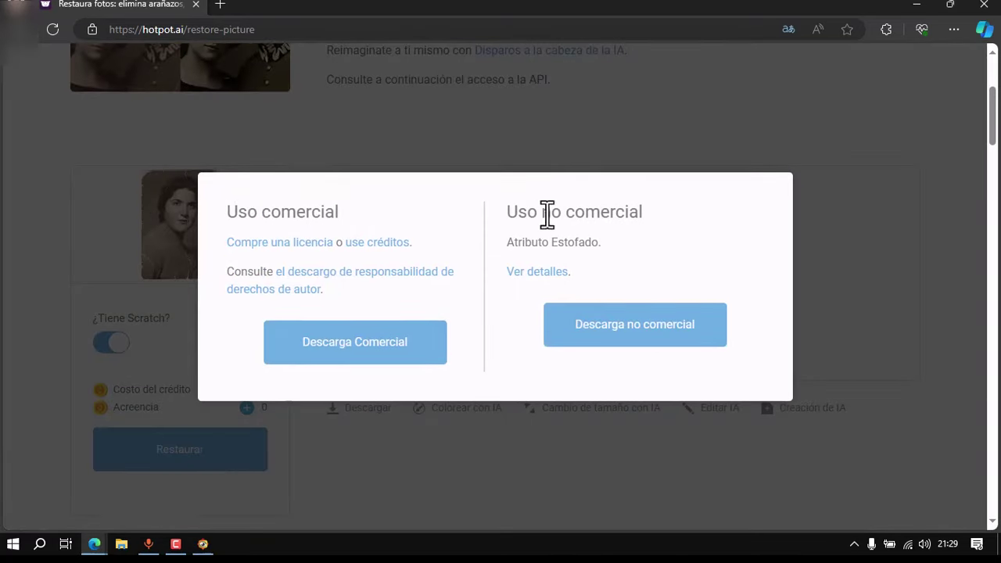
click(626, 341)
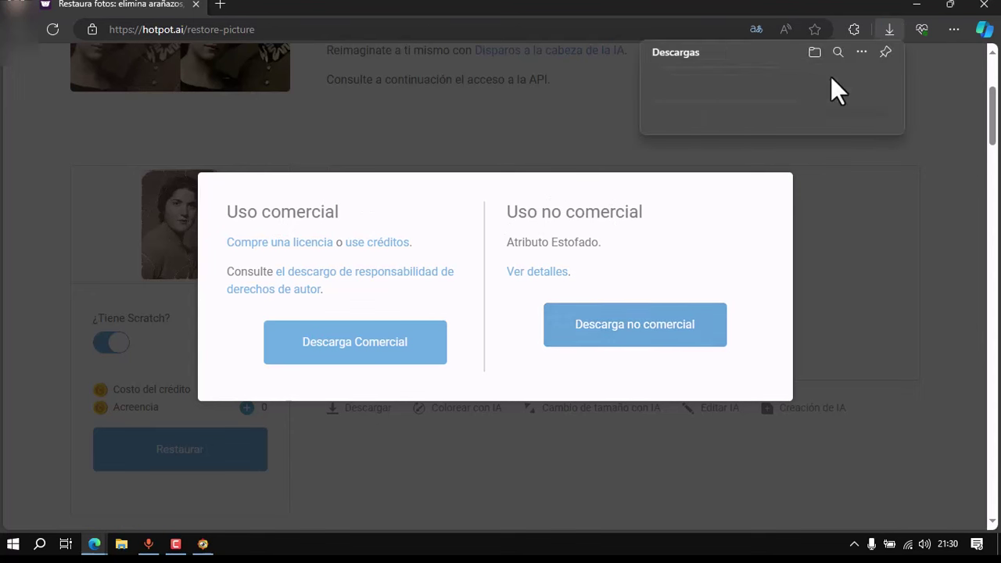
click(684, 92)
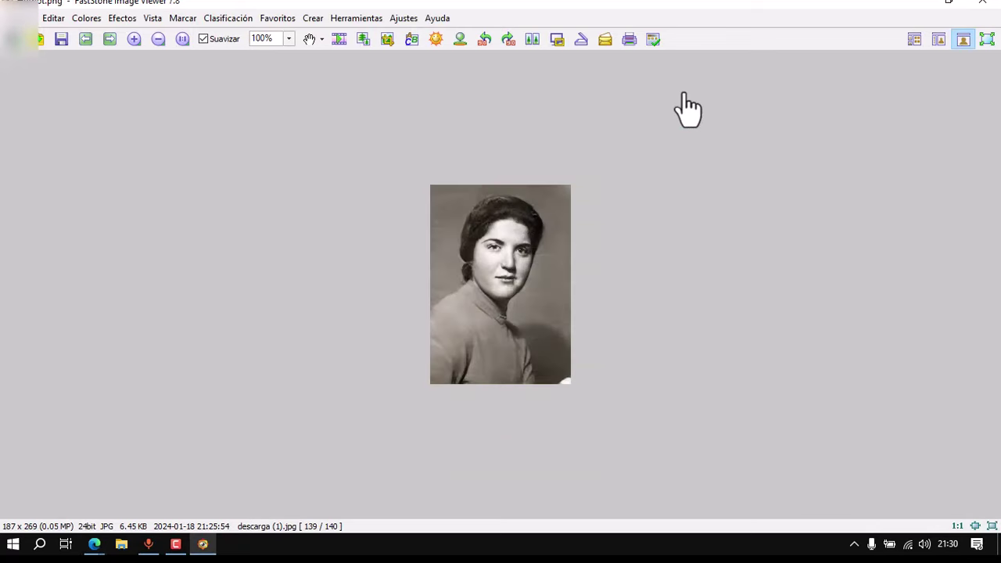
- Zoom Hotpot.png to 200% in FastStone to inspect it, then close the viewer
click(134, 39)
click(134, 39)
click(135, 43)
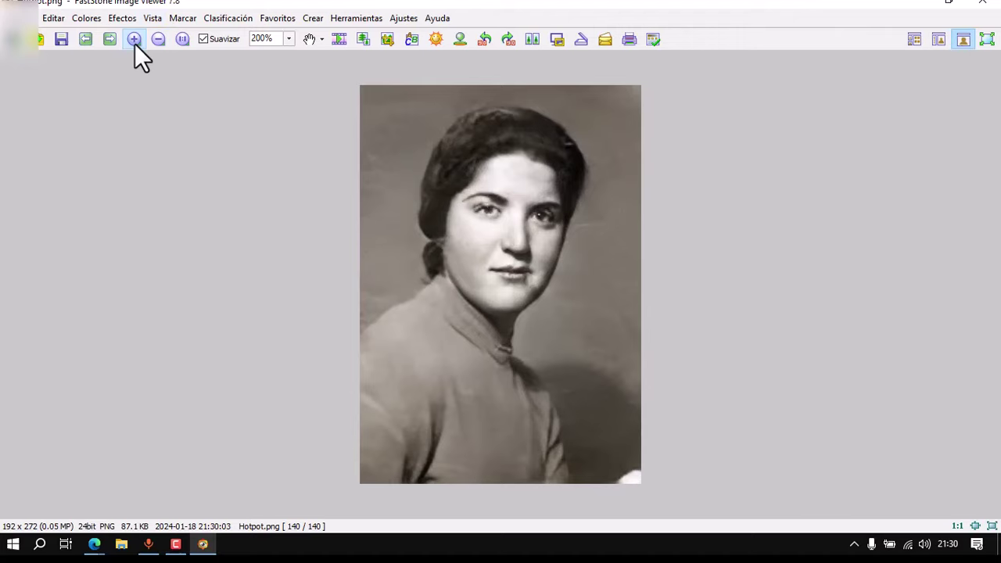
click(923, 2)
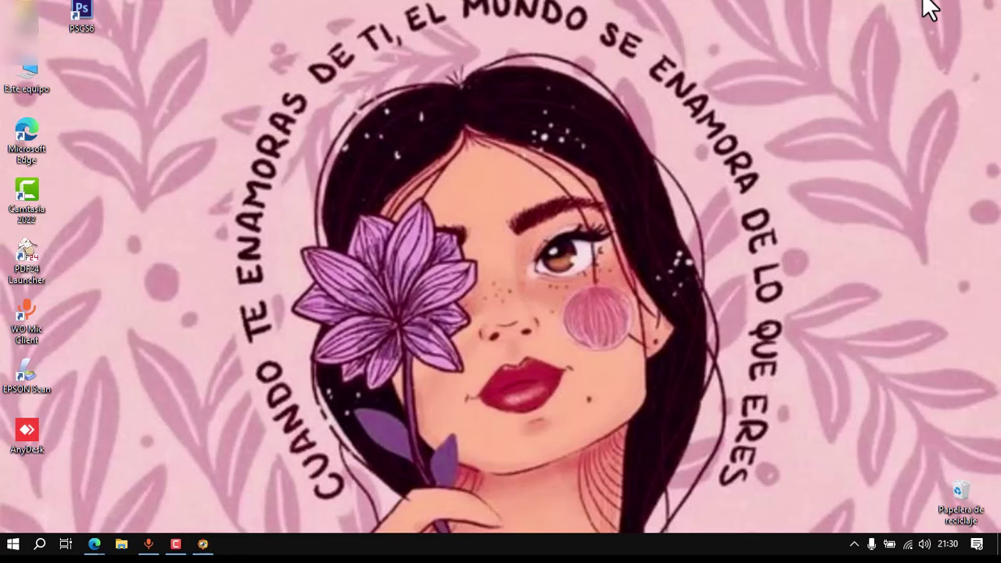